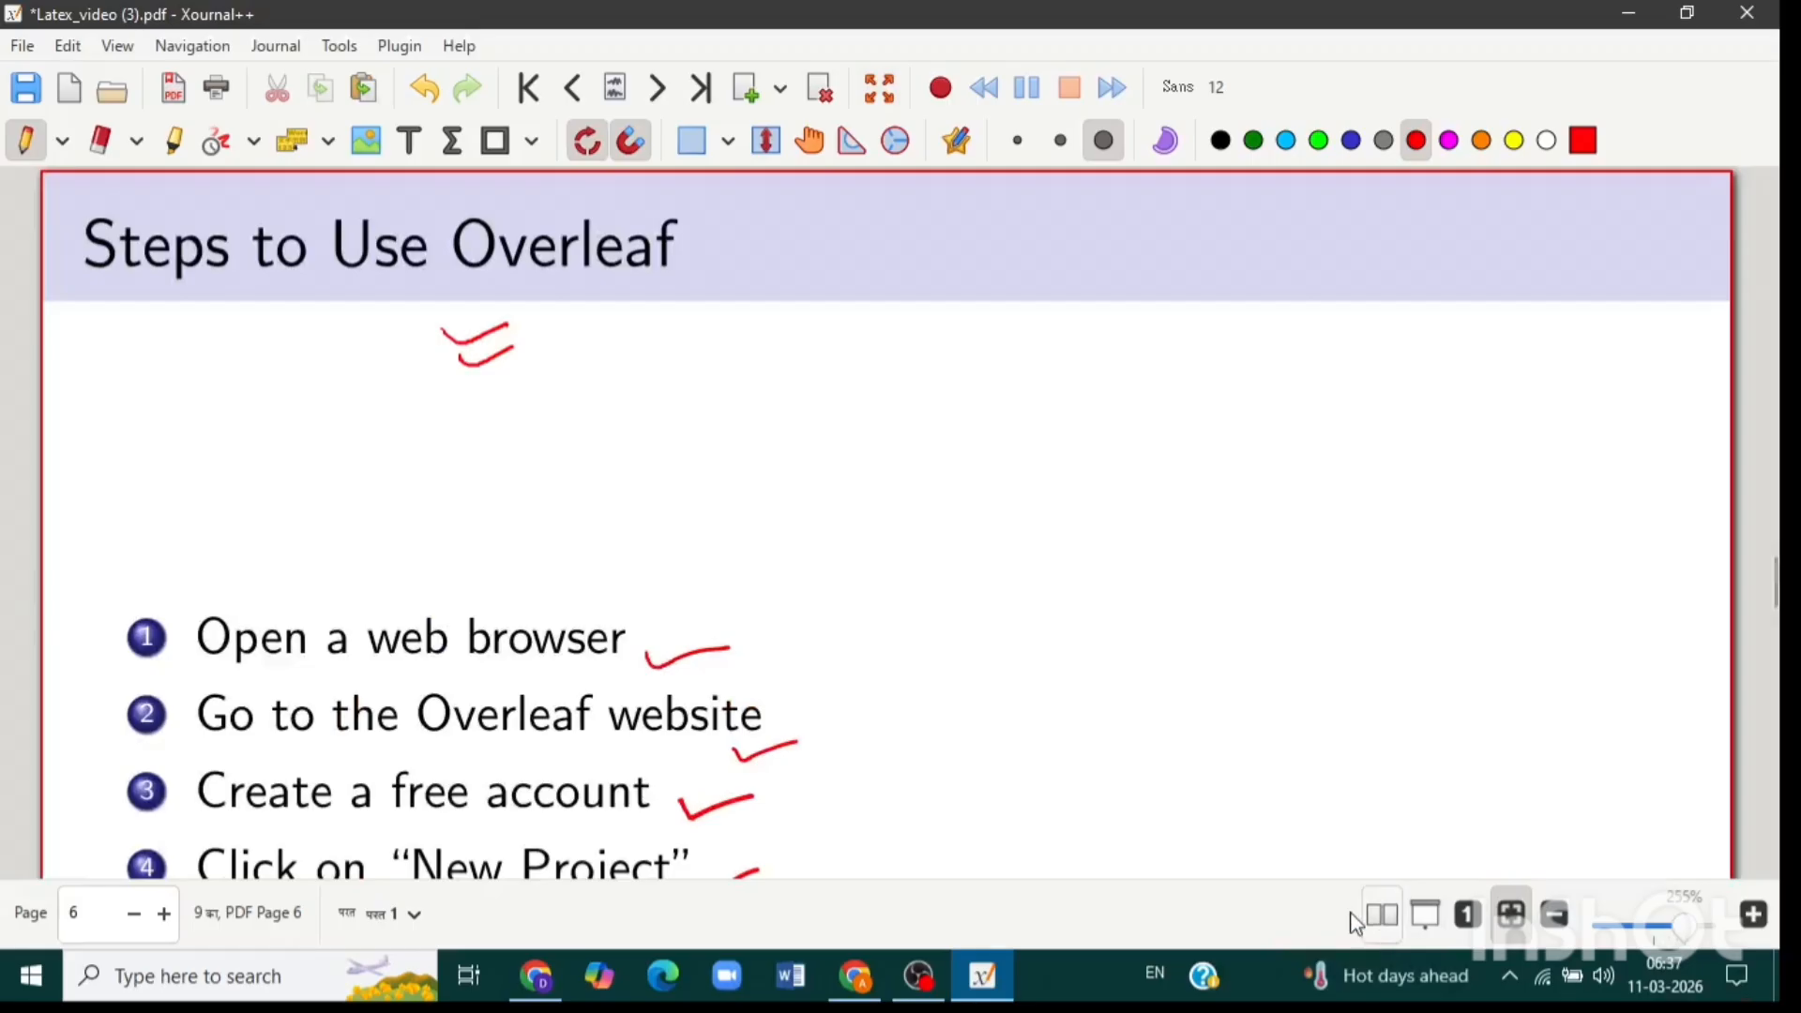
Finish the red pen ticks beside each listed step on the Steps to Use Overleaf page.
{"action": "mouse_move", "coordinate": [1404, 975]}
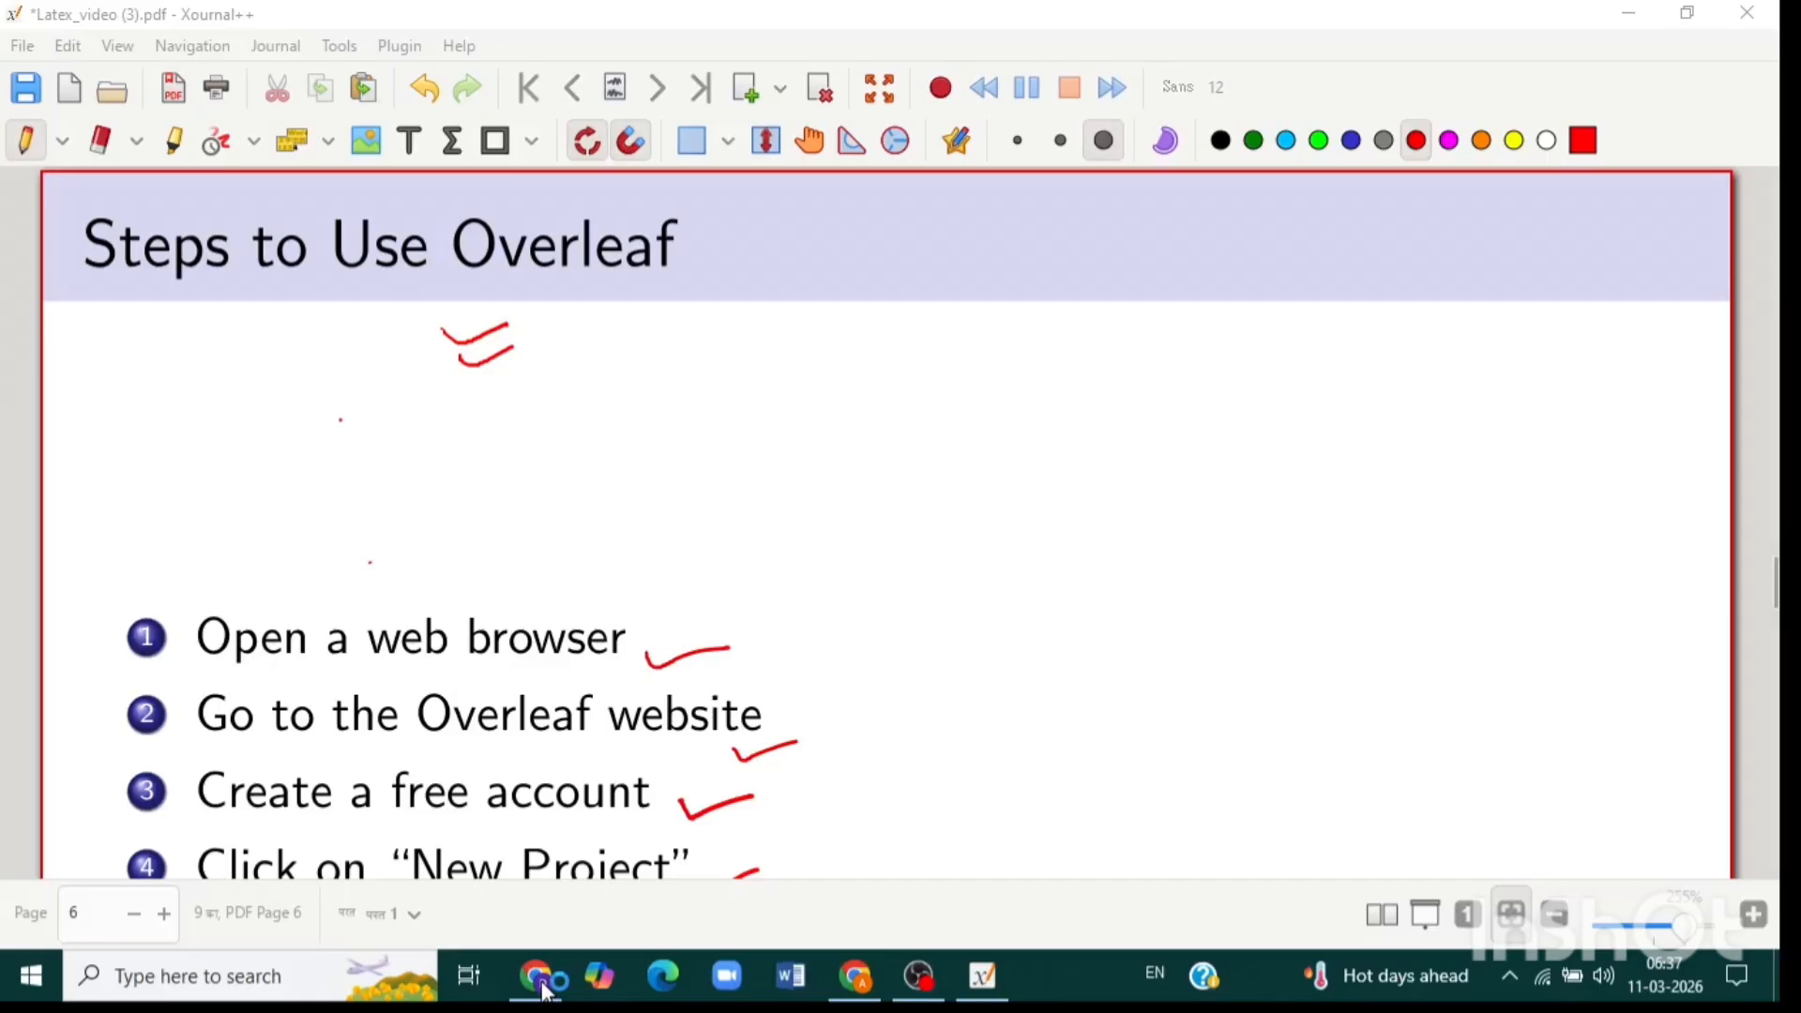
Search for OVERLEAF in Chrome's address bar to reach overleaf.com.
{"action": "left_click", "coordinate": [542, 980]}
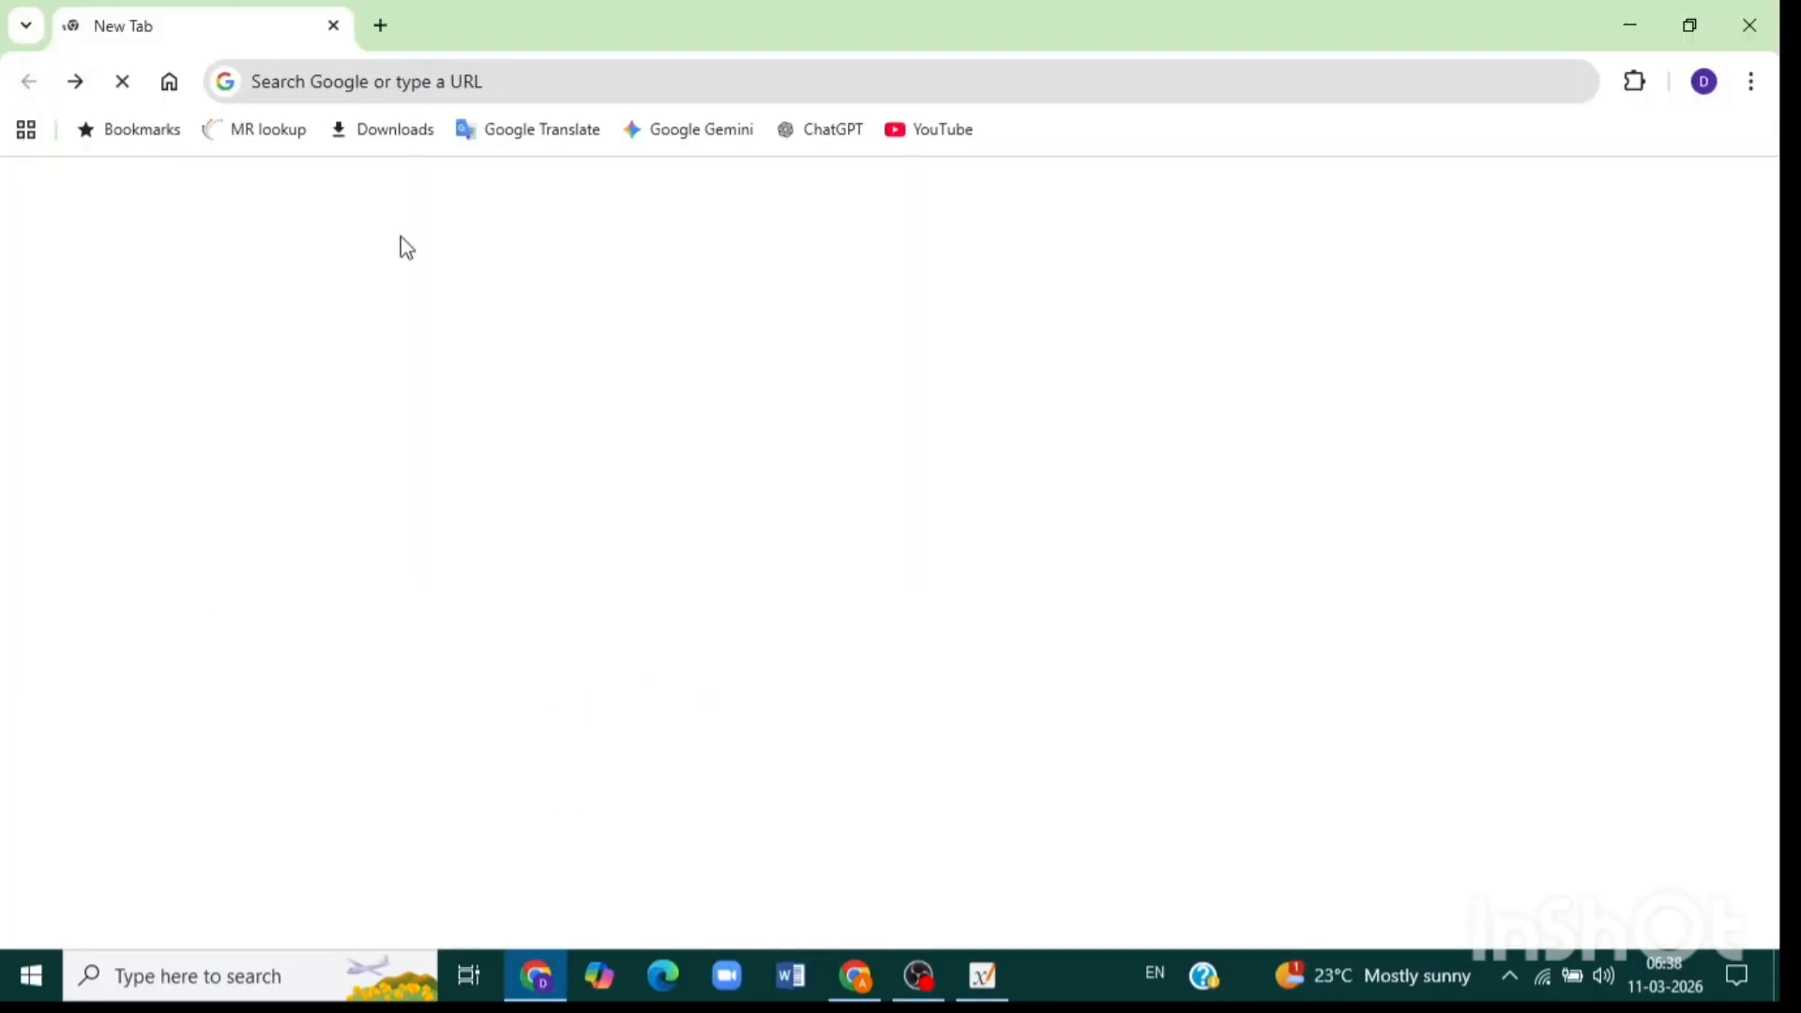
{"action": "left_click", "coordinate": [415, 87]}
{"action": "type", "text": "OV"}
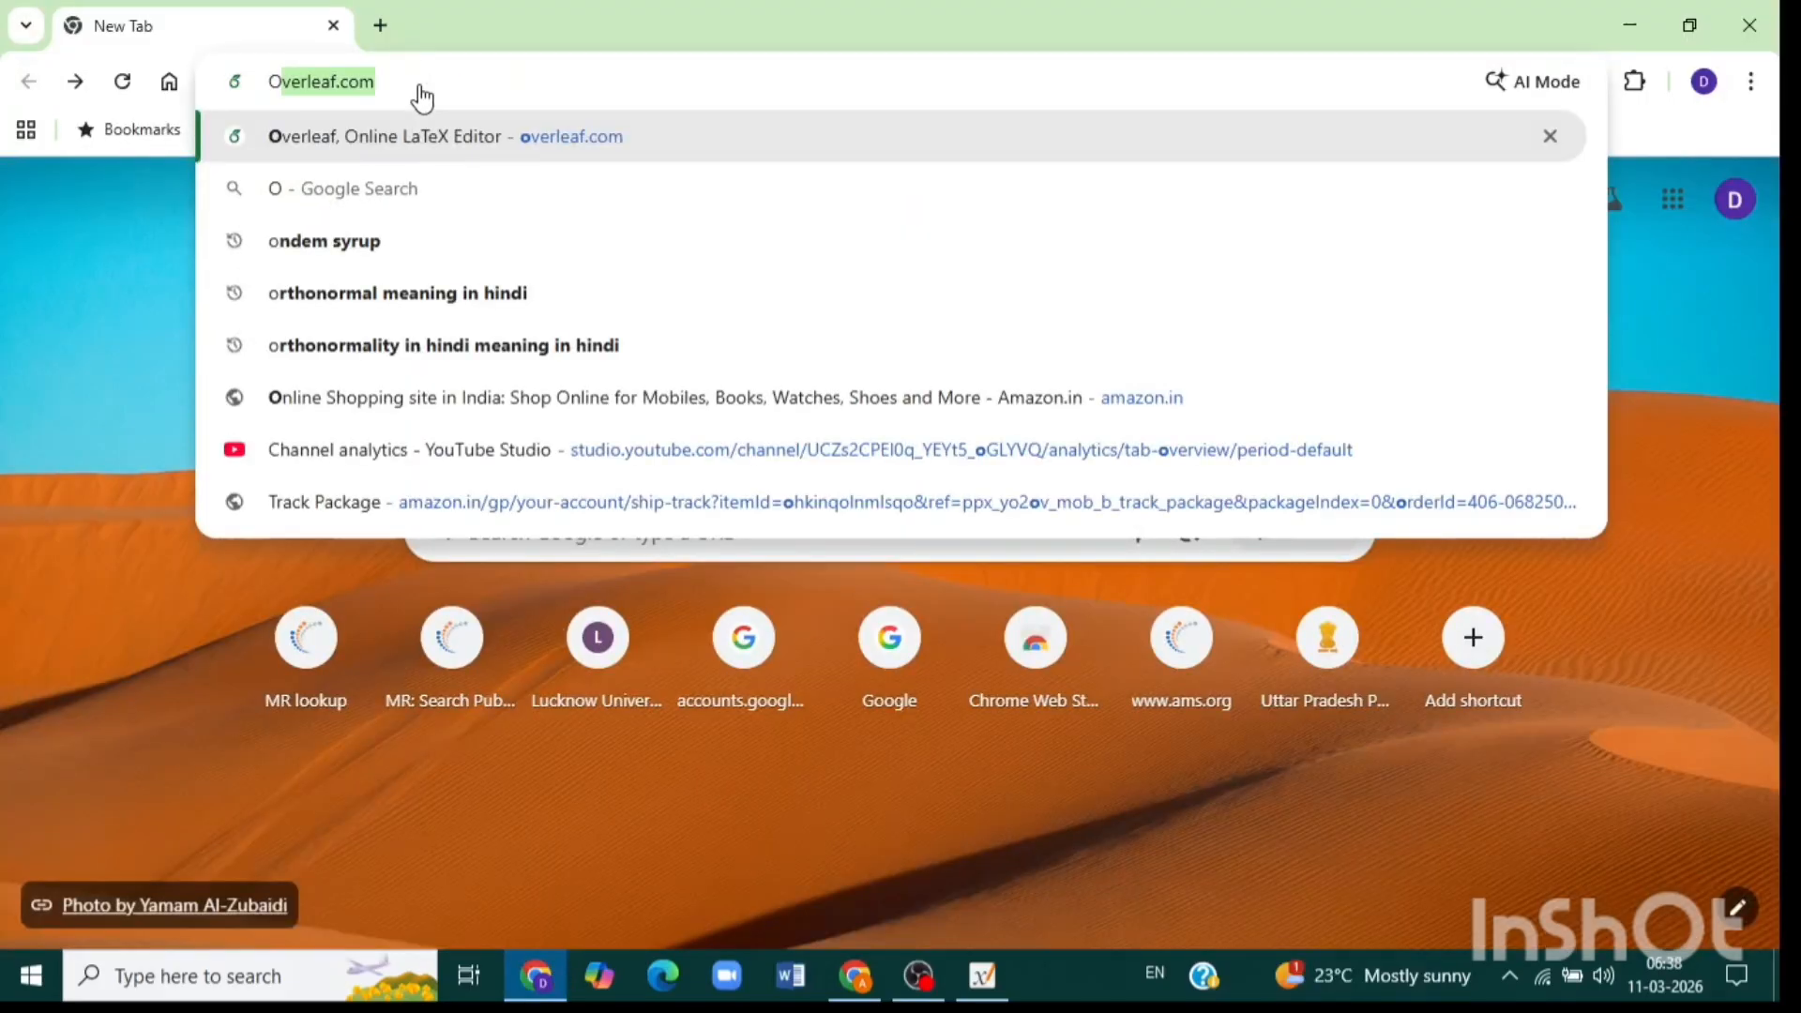
{"action": "type", "text": "ERLEAF"}
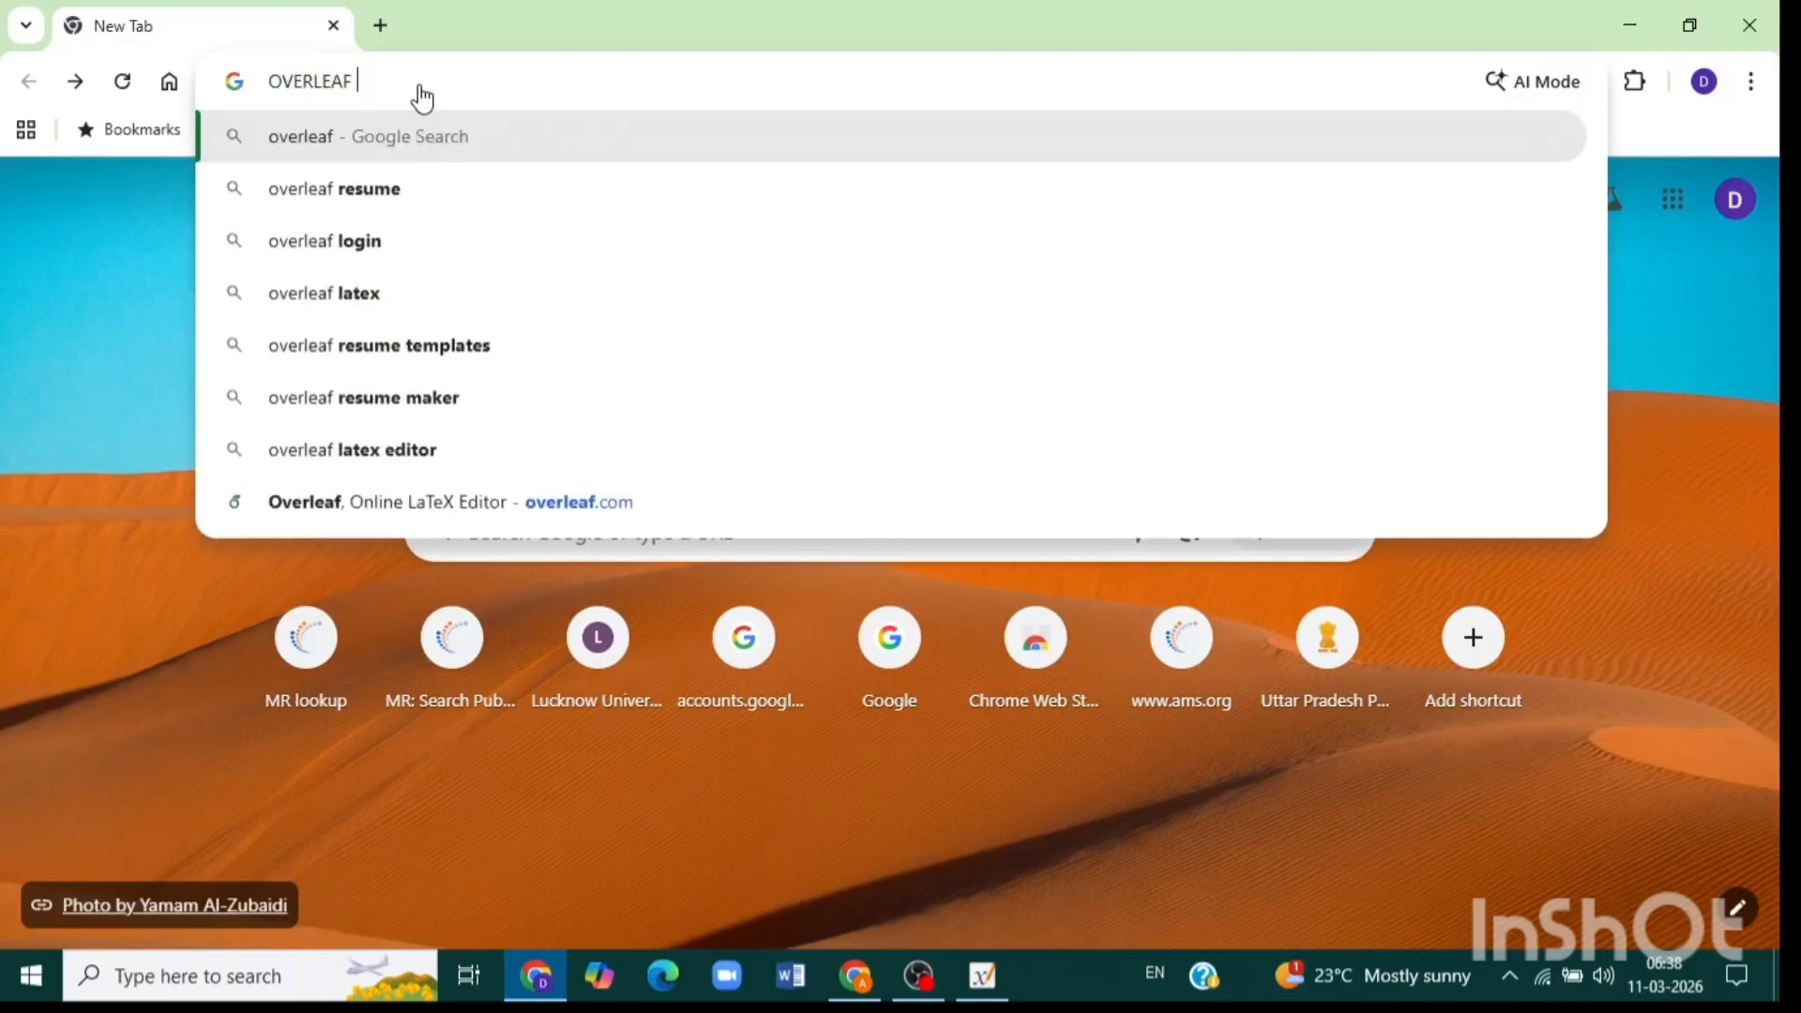
{"action": "key", "text": "Return"}
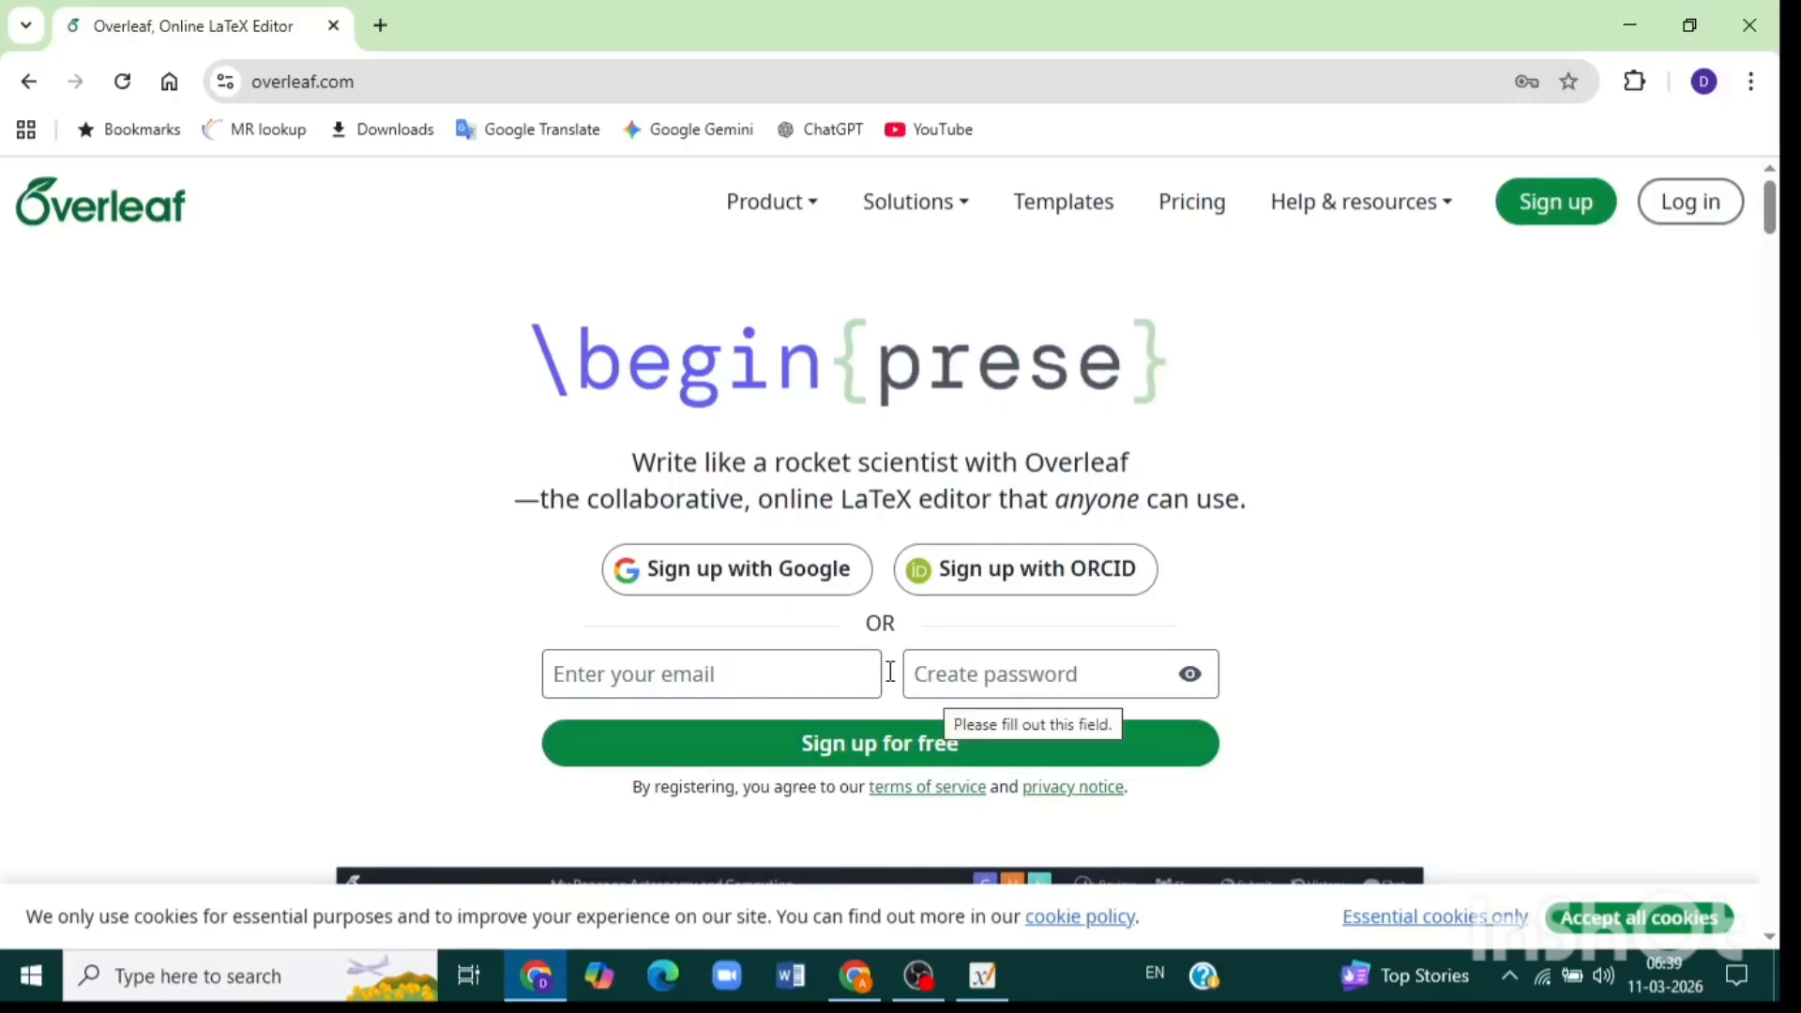
Sign up with Google, then dismiss the 70% off promotion and the dark theme tip.
{"action": "left_click", "coordinate": [750, 591]}
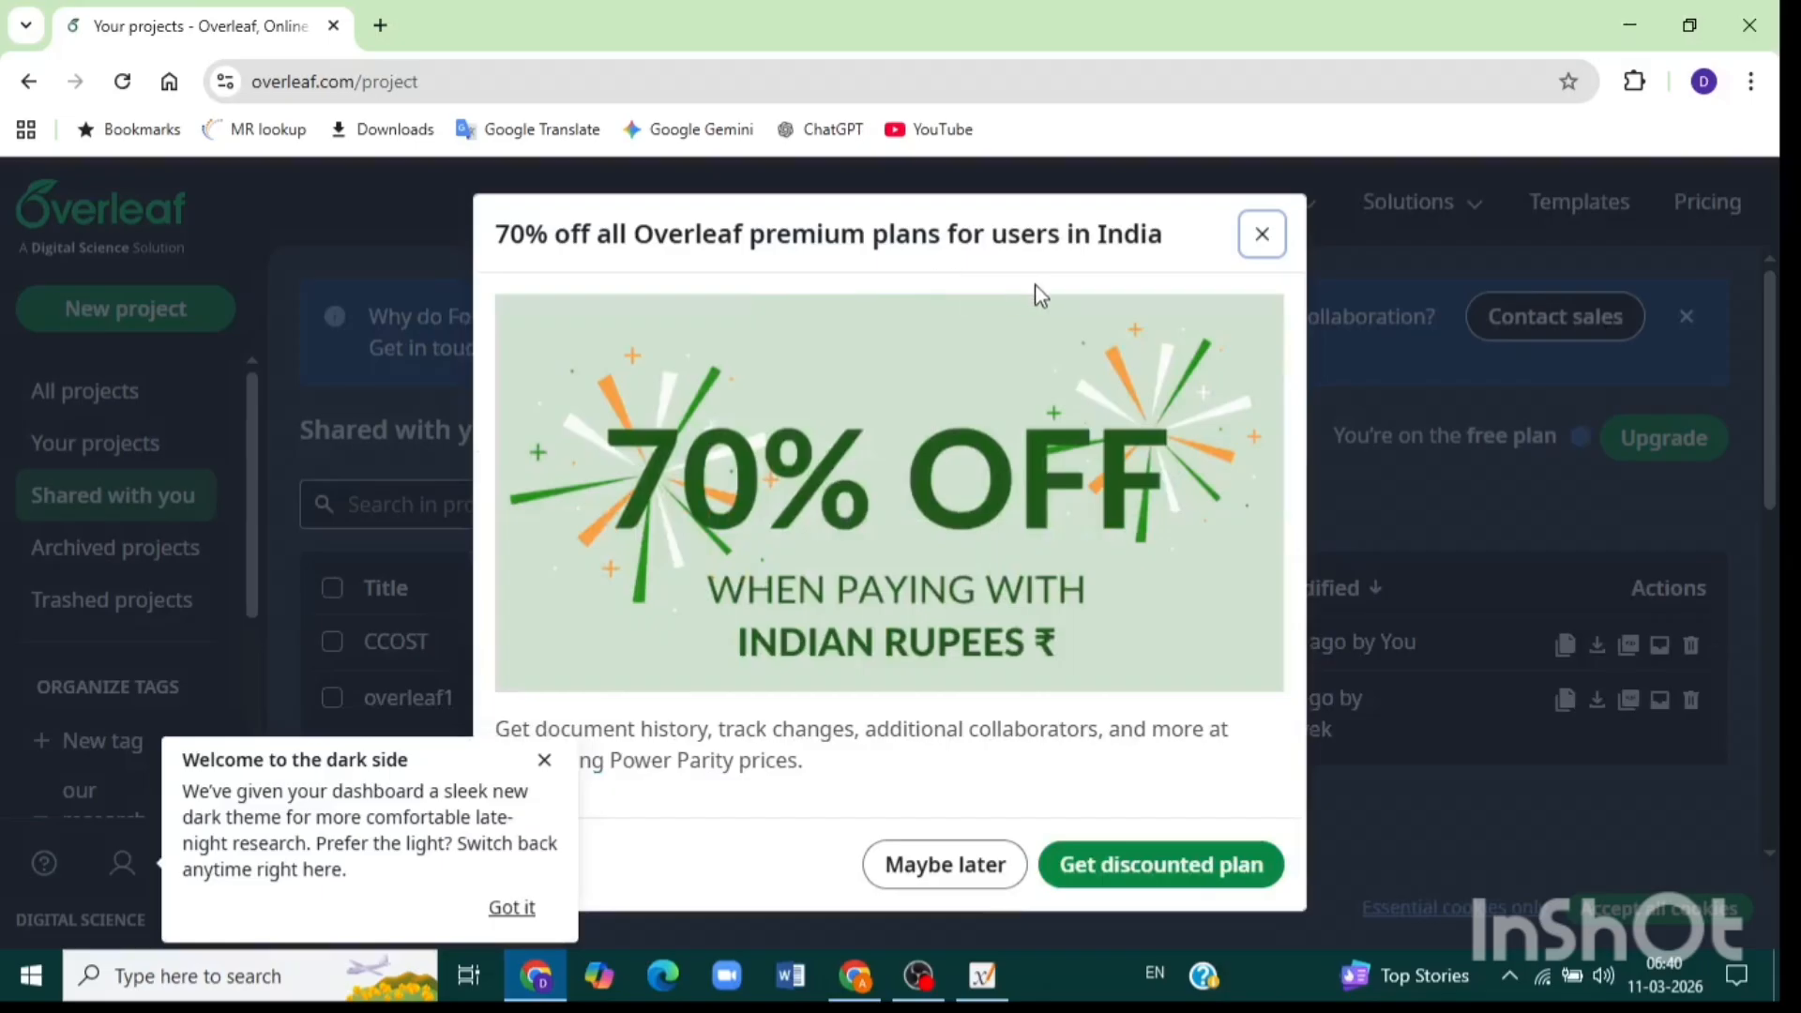
{"action": "left_click", "coordinate": [947, 865]}
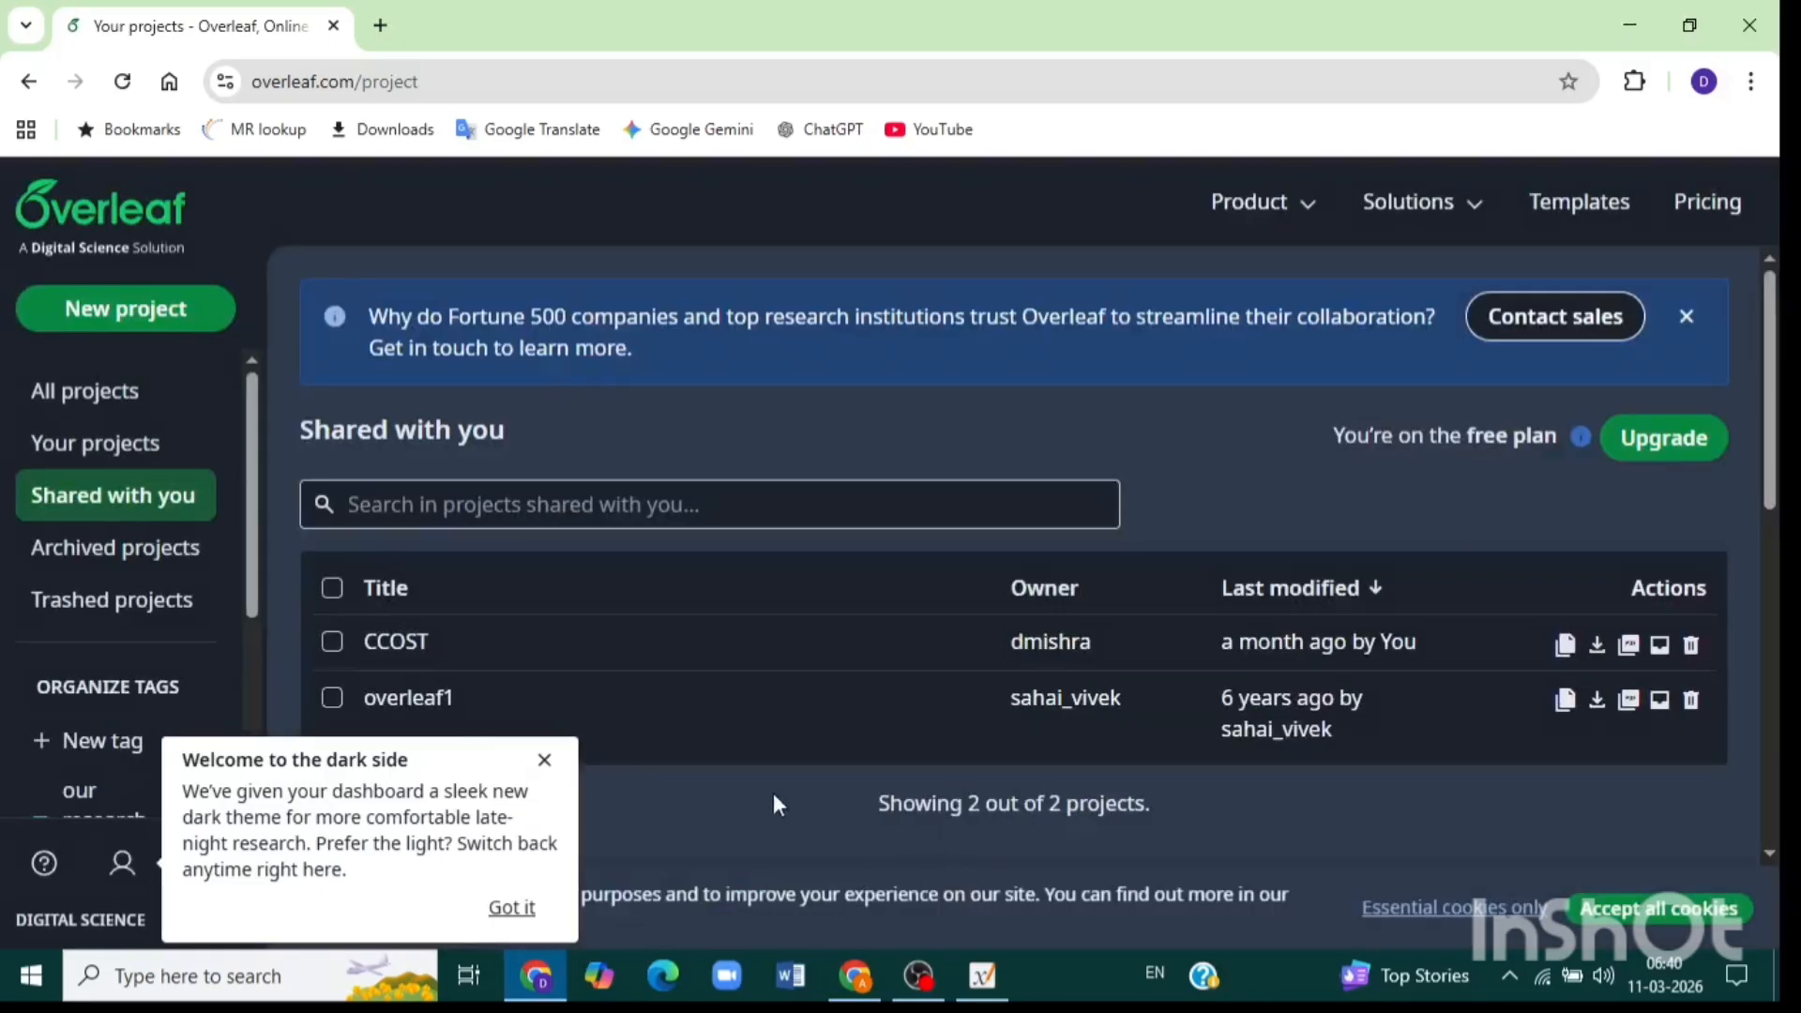
{"action": "left_click", "coordinate": [544, 759]}
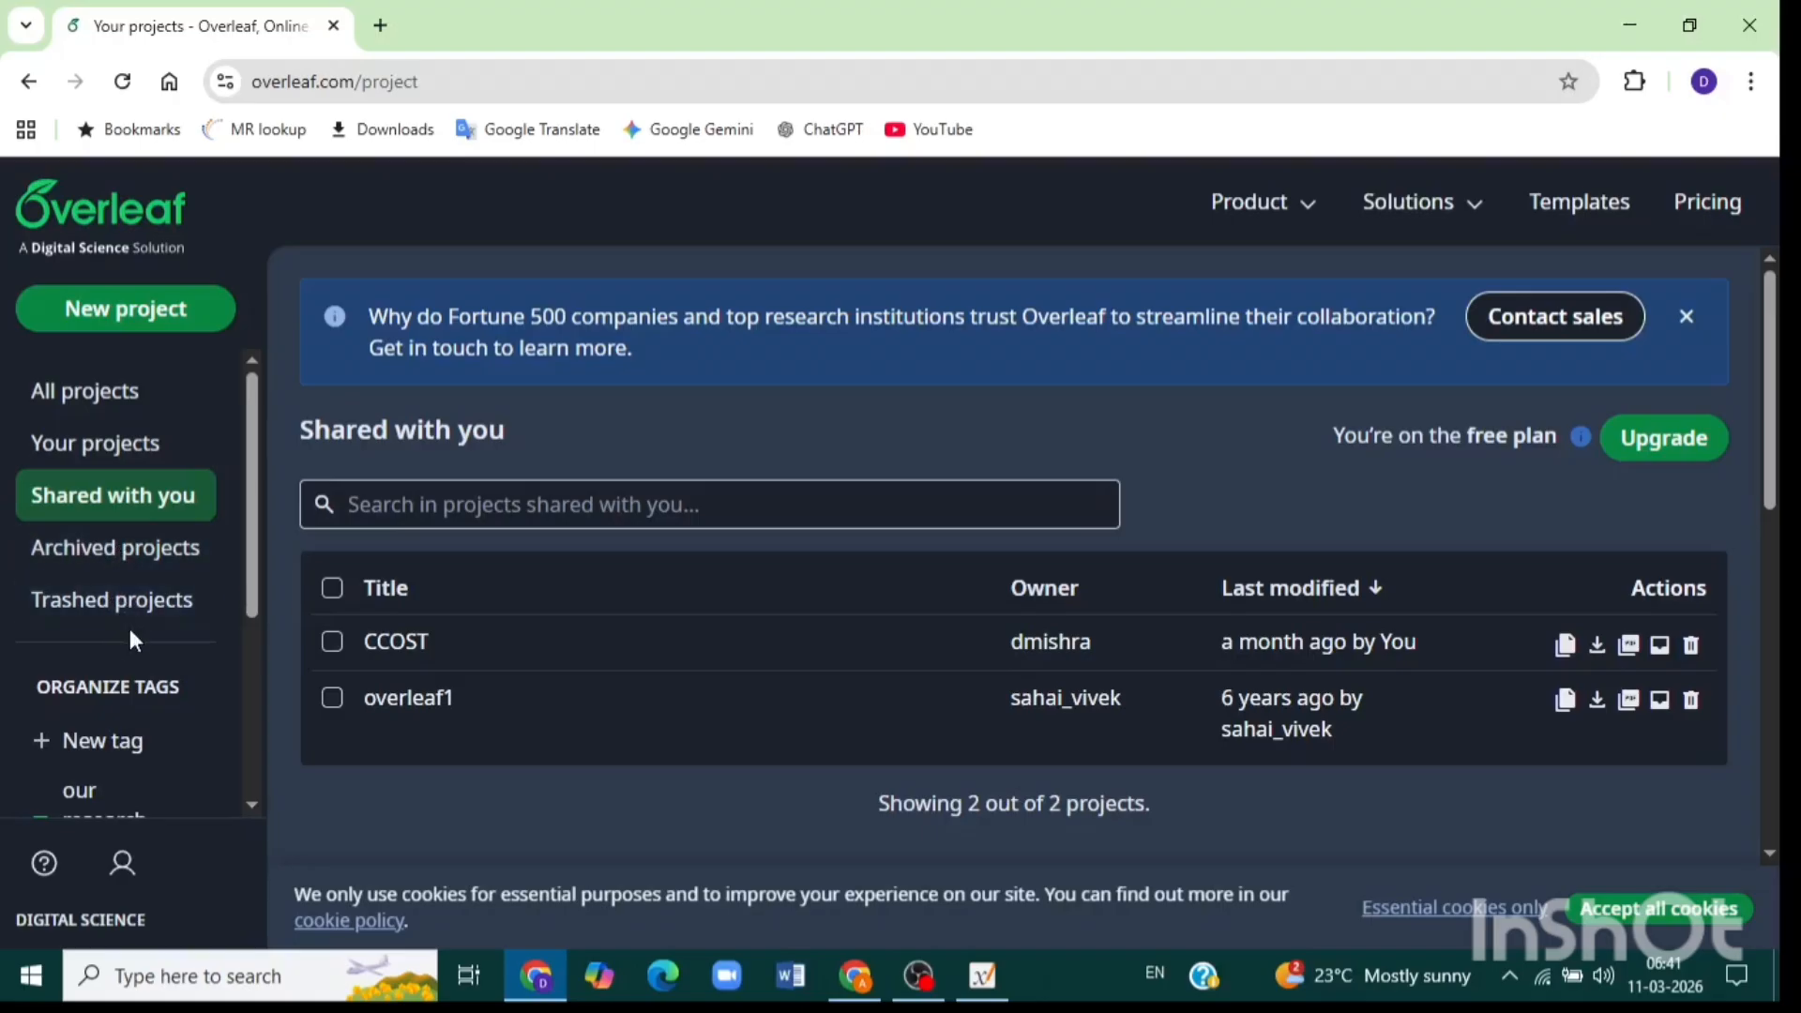
Create a blank project named 'Learning Overleaf'.
{"action": "left_click", "coordinate": [124, 326]}
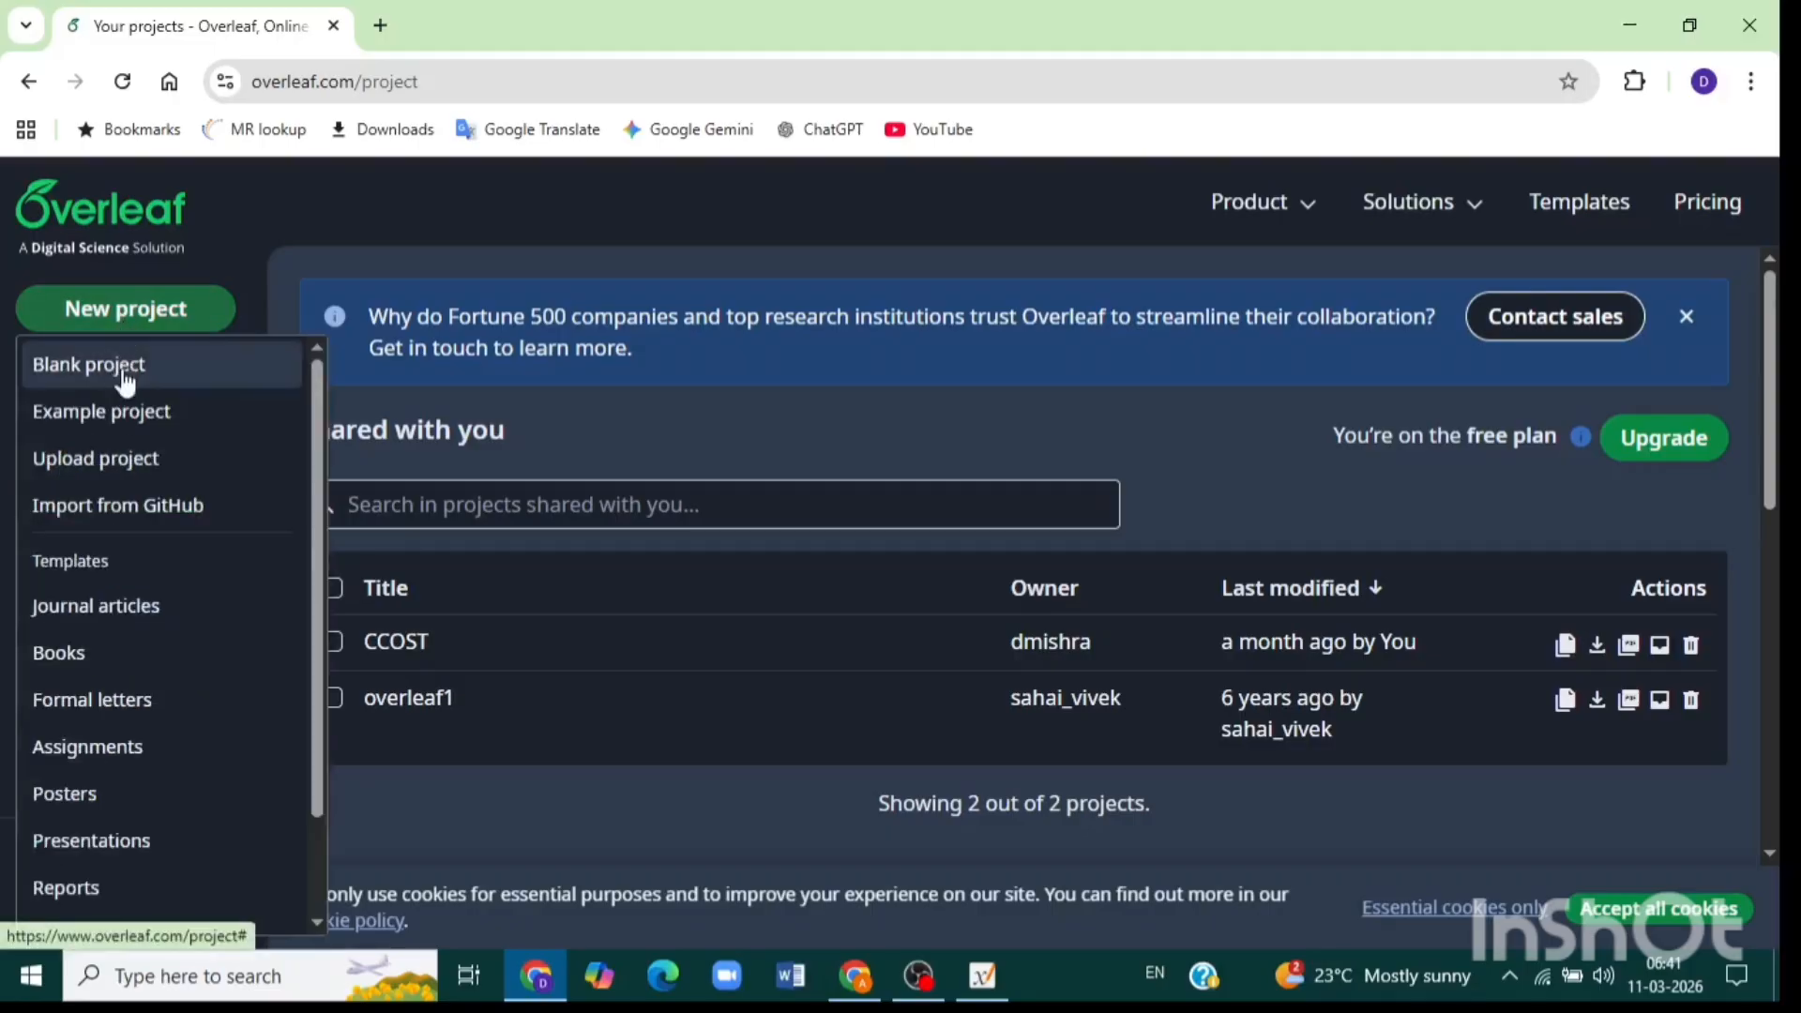
{"action": "left_click", "coordinate": [126, 369]}
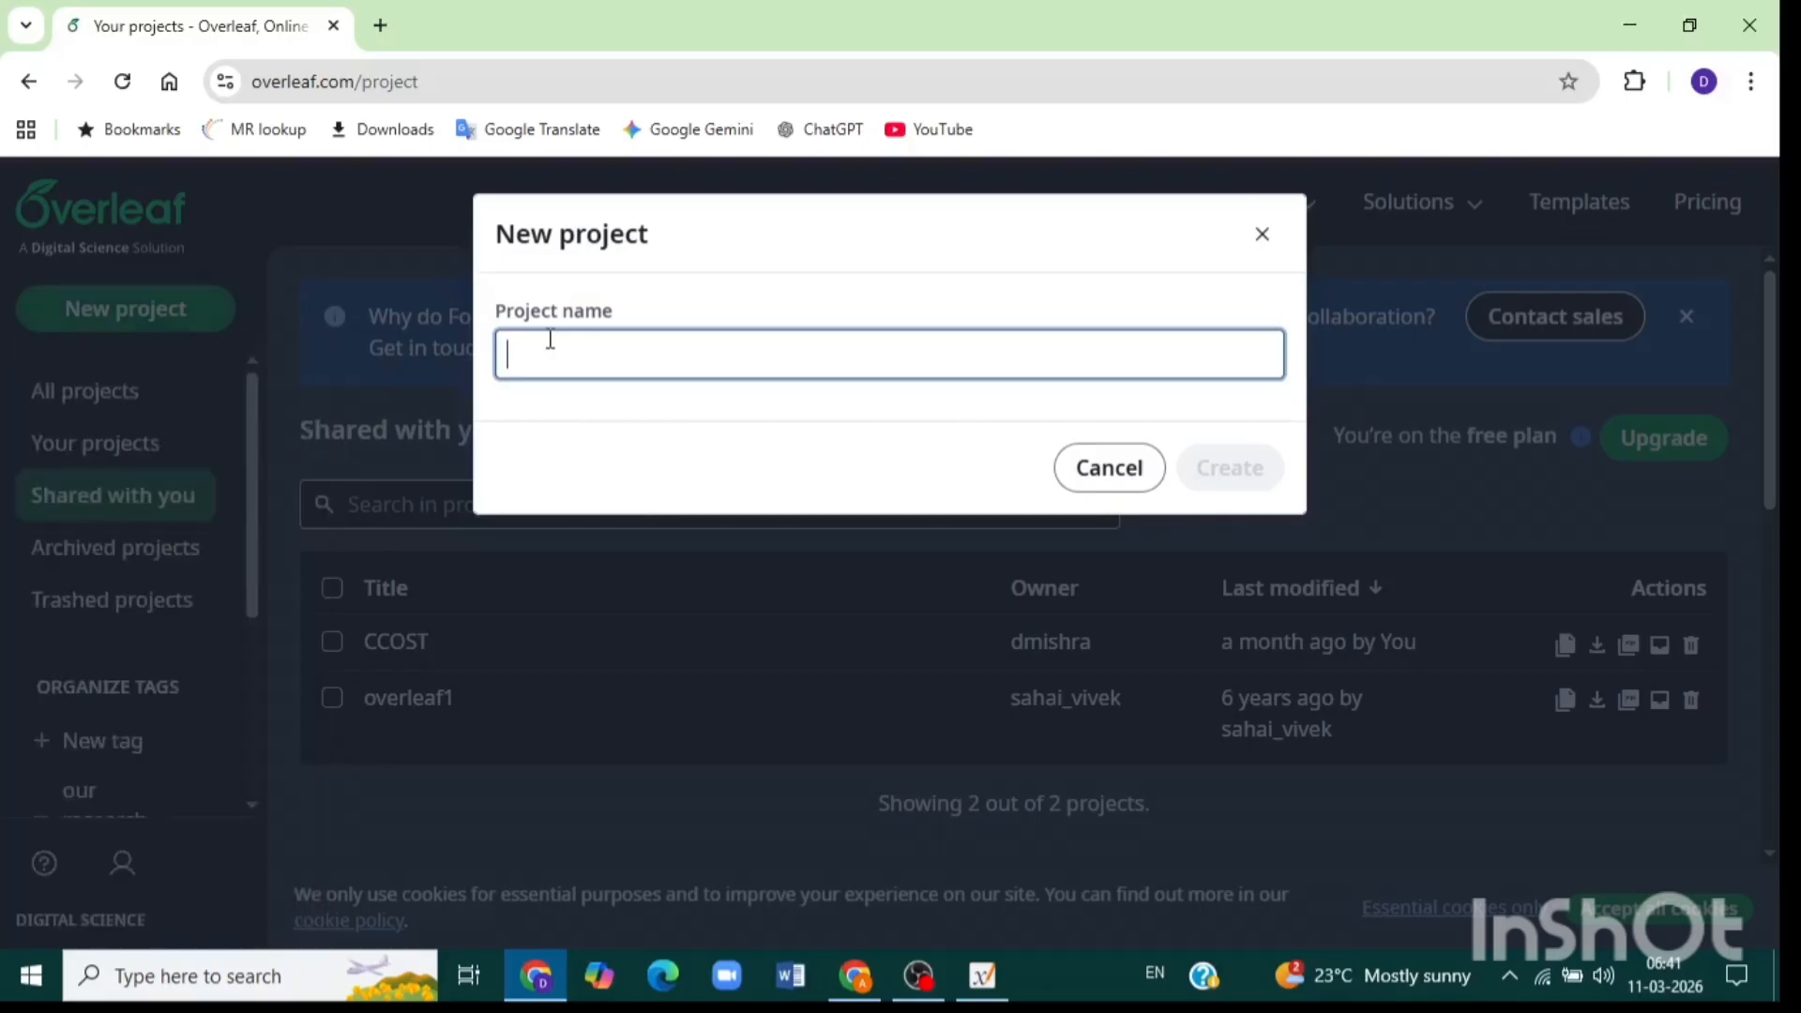
{"action": "type", "text": "Lear"}
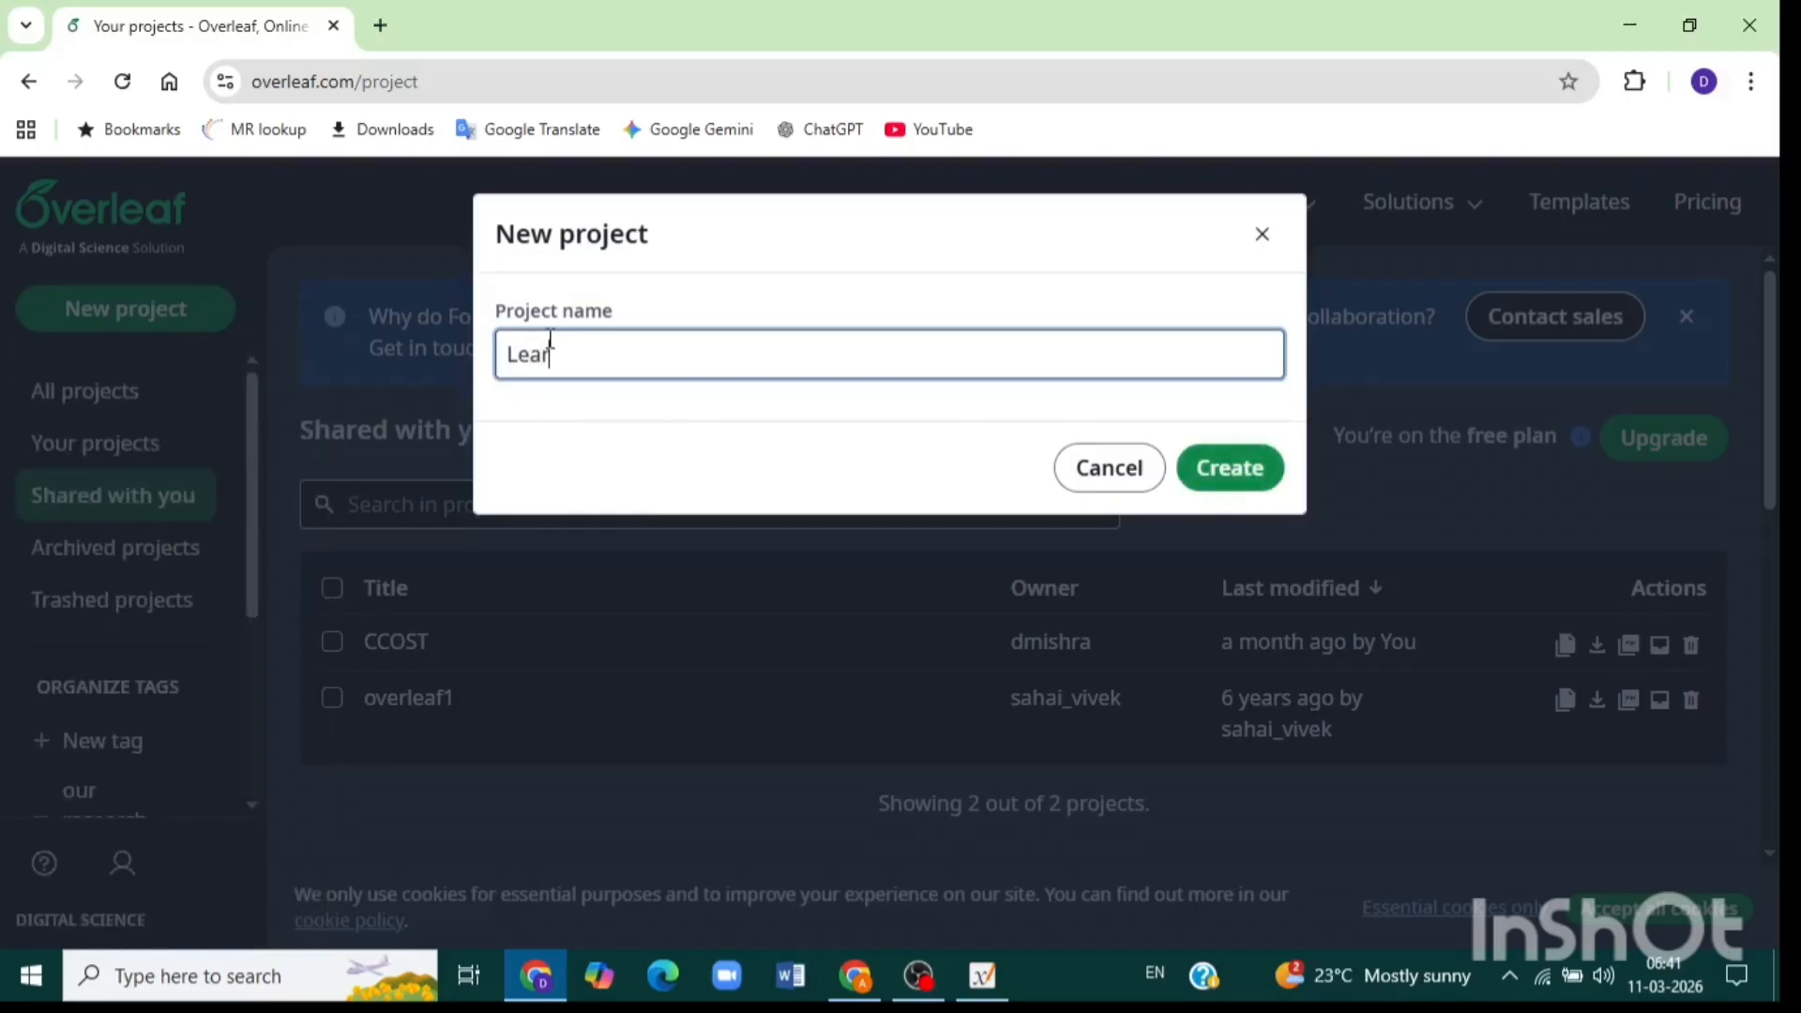
{"action": "type", "text": "ning Overleaf"}
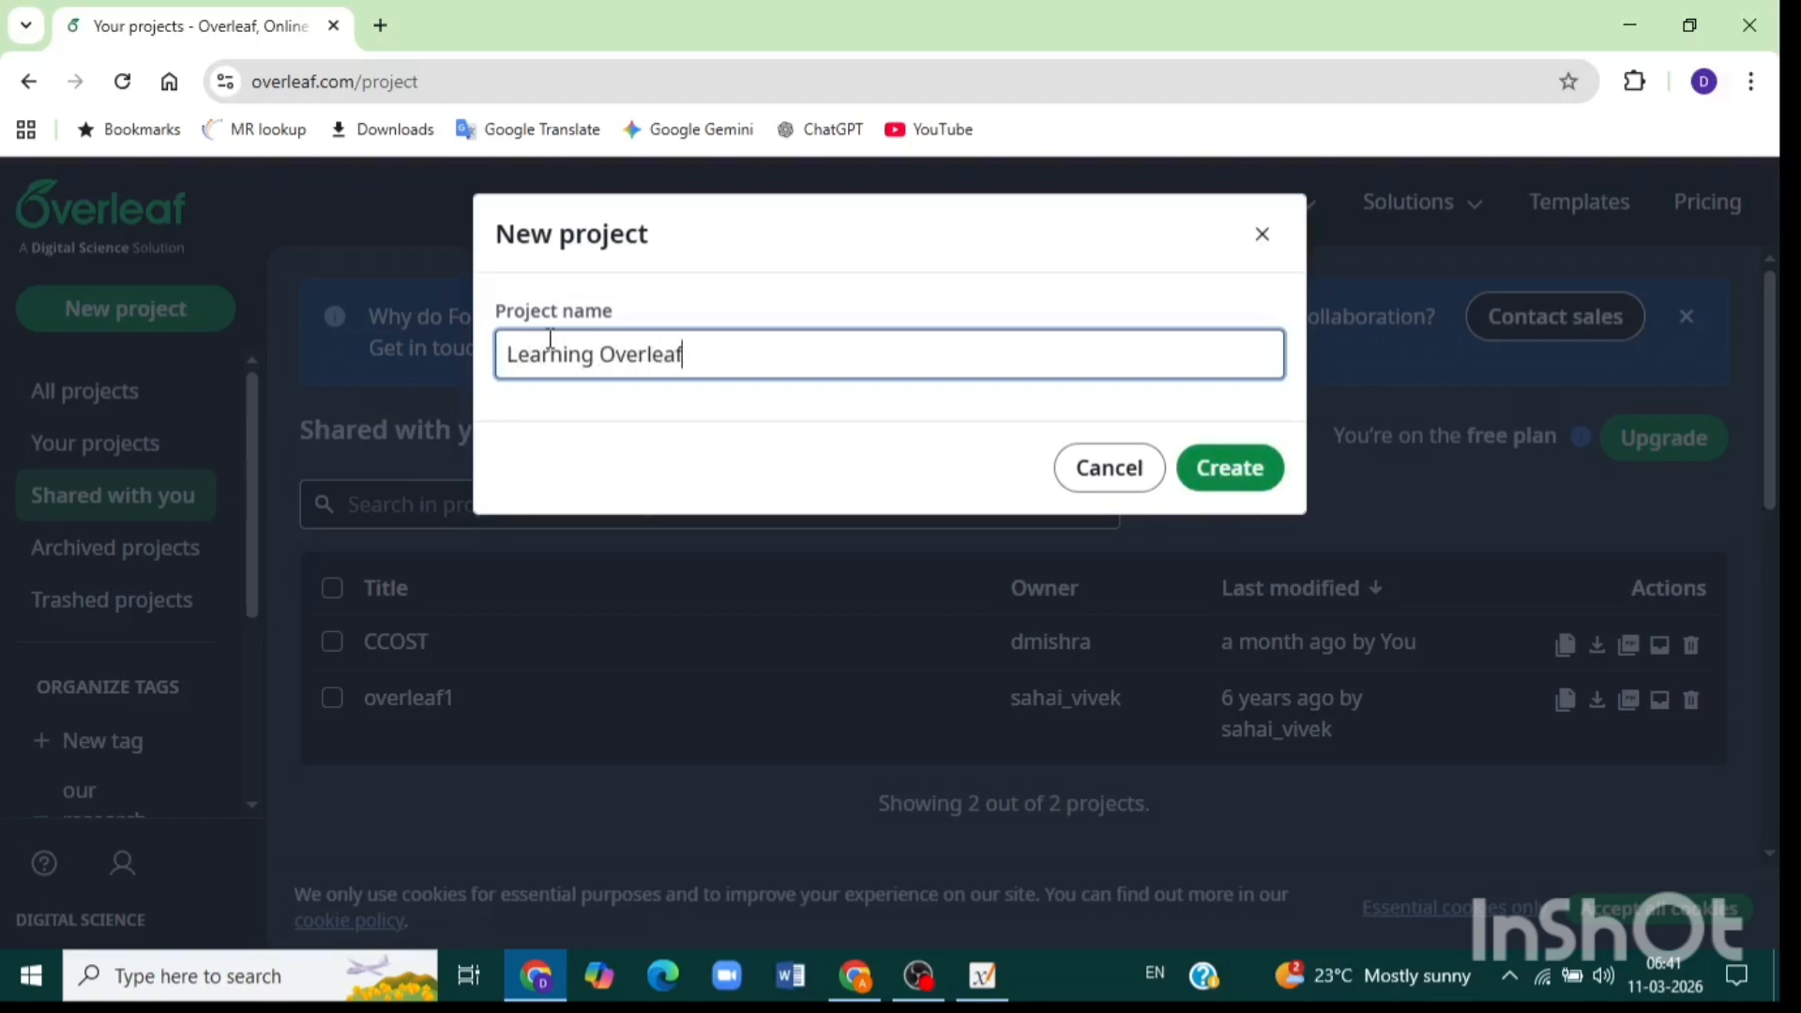
{"action": "left_click", "coordinate": [1250, 488]}
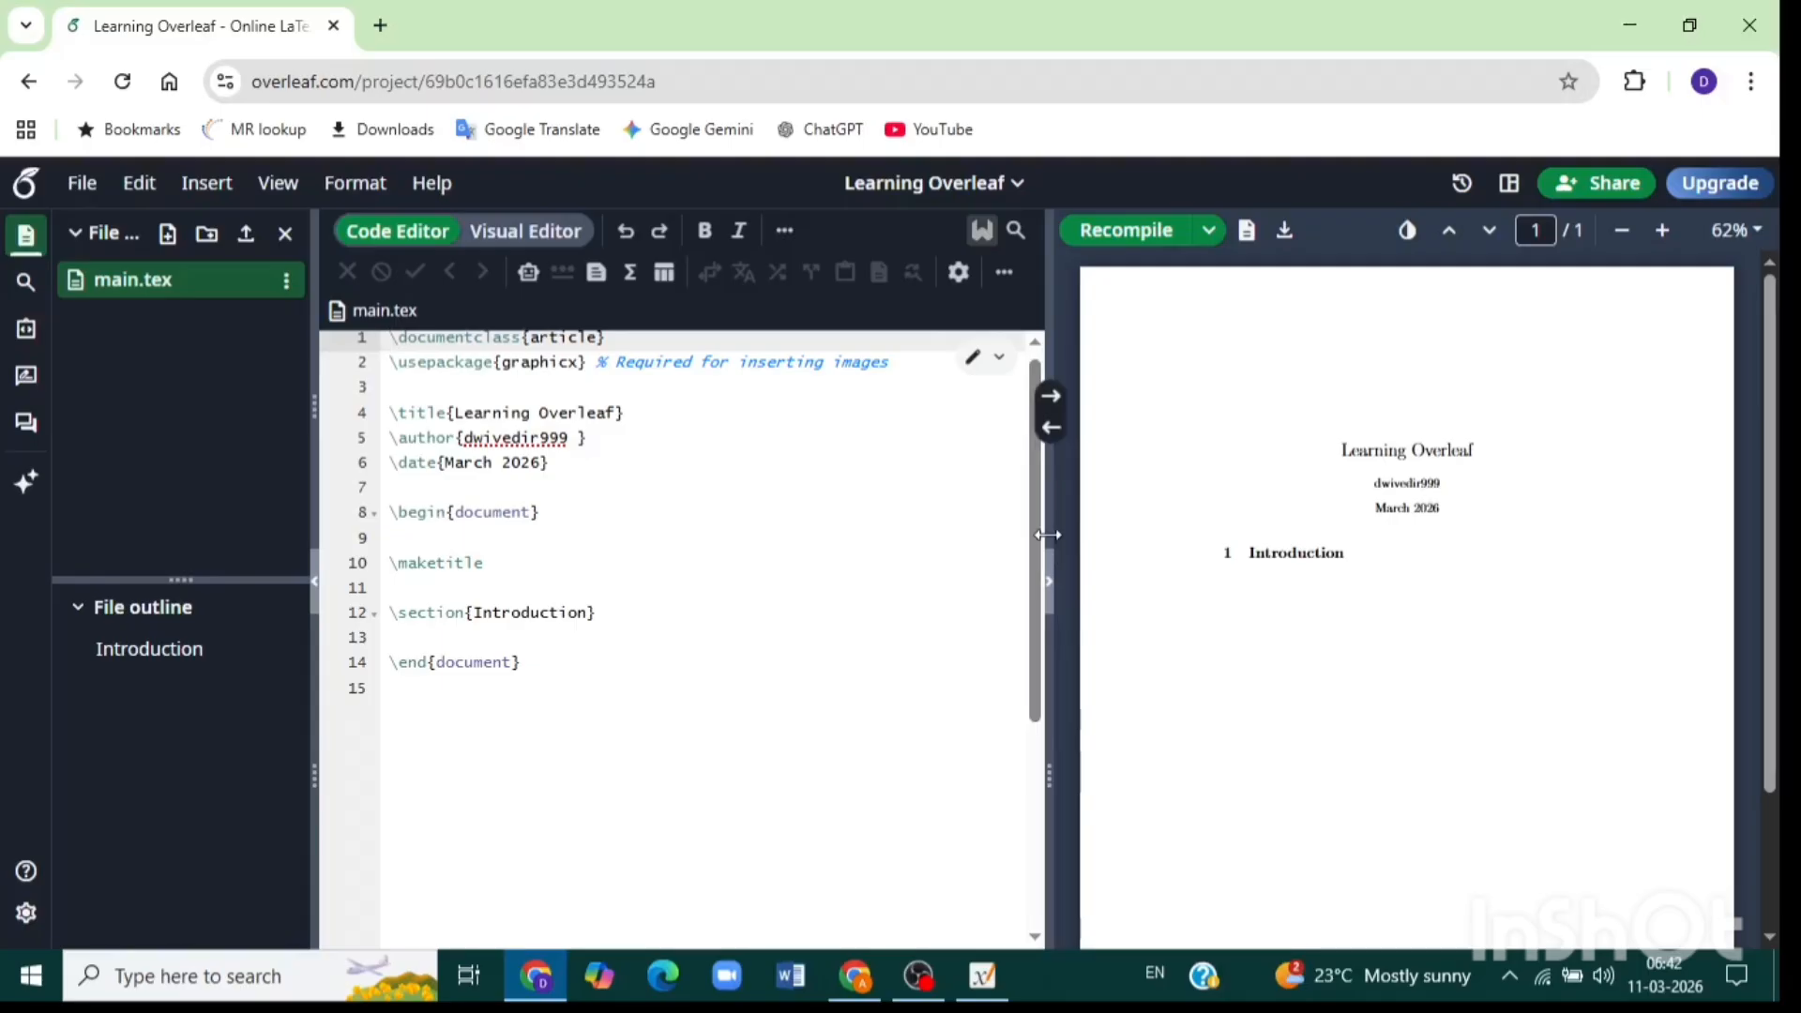
Widen the PDF preview and delete the trailing space in the \author line.
{"action": "left_click_drag", "start_coordinate": [1048, 533], "coordinate": [863, 534]}
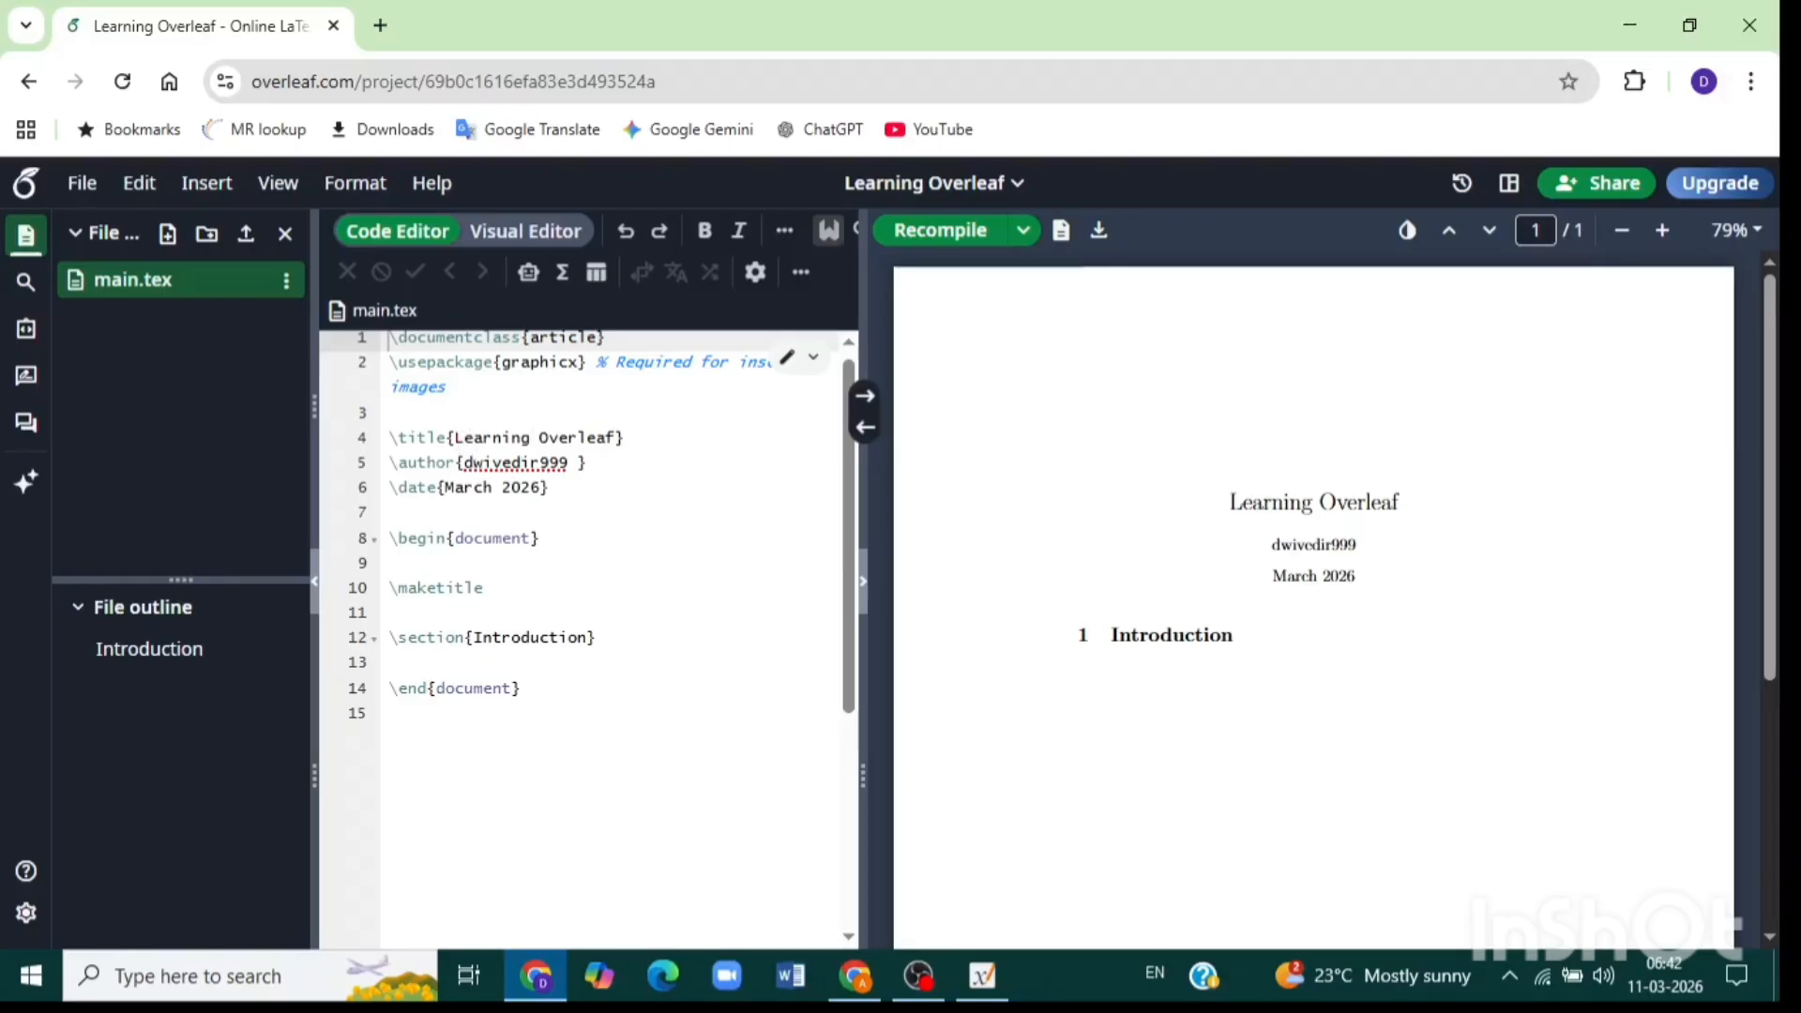
{"action": "left_click", "coordinate": [459, 437]}
{"action": "left_click", "coordinate": [491, 437]}
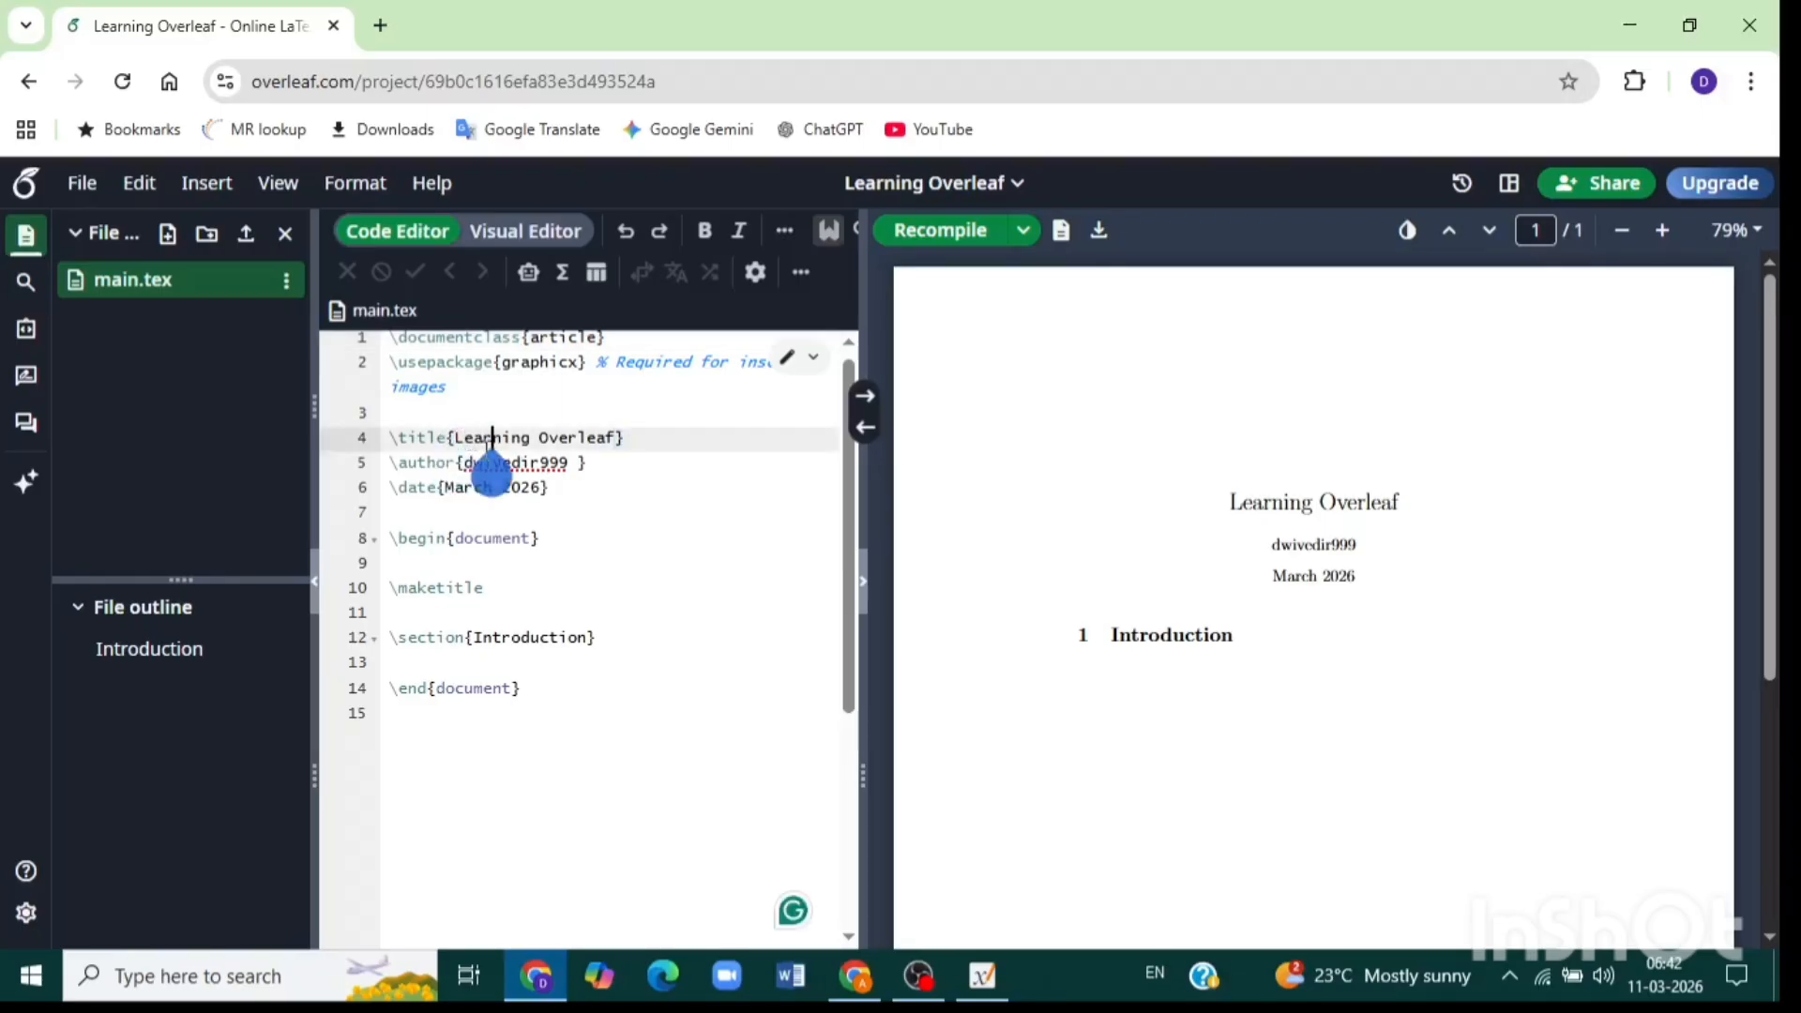
{"action": "left_click", "coordinate": [576, 464]}
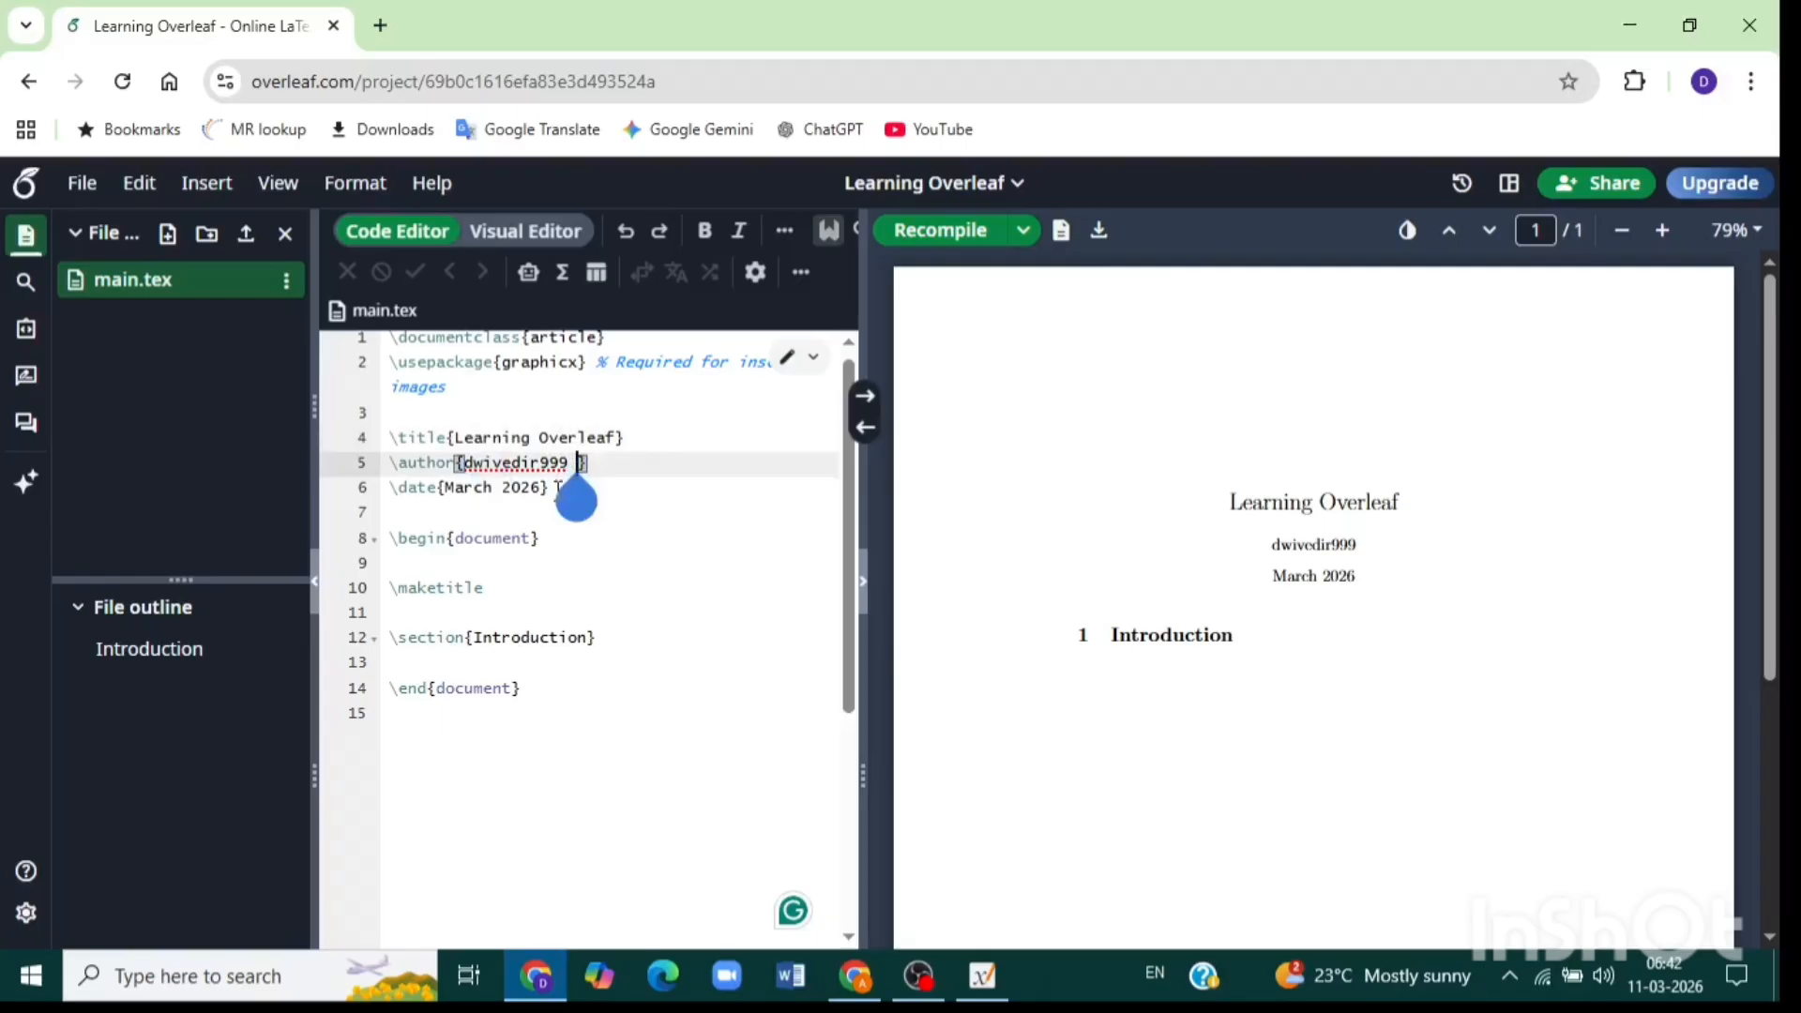
{"action": "key", "text": "BackSpace"}
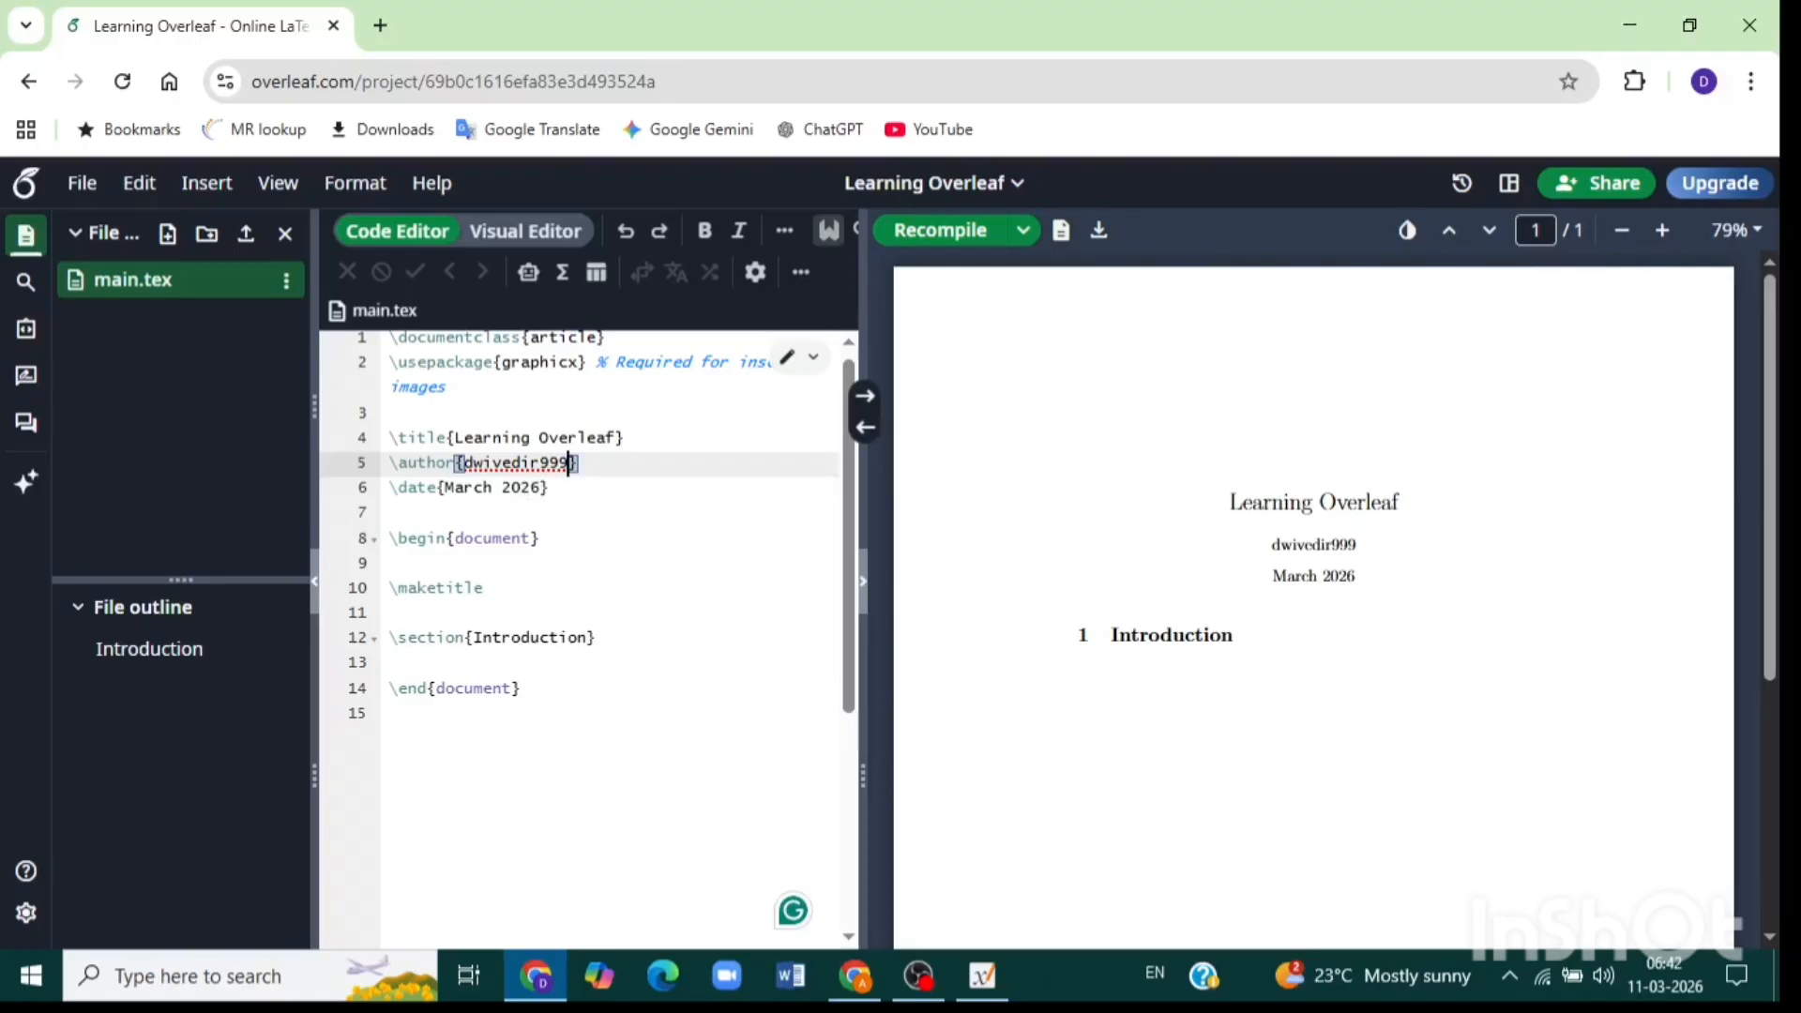
Clear 'March 2026' from \date{} and recompile the PDF.
{"action": "left_click", "coordinate": [540, 490]}
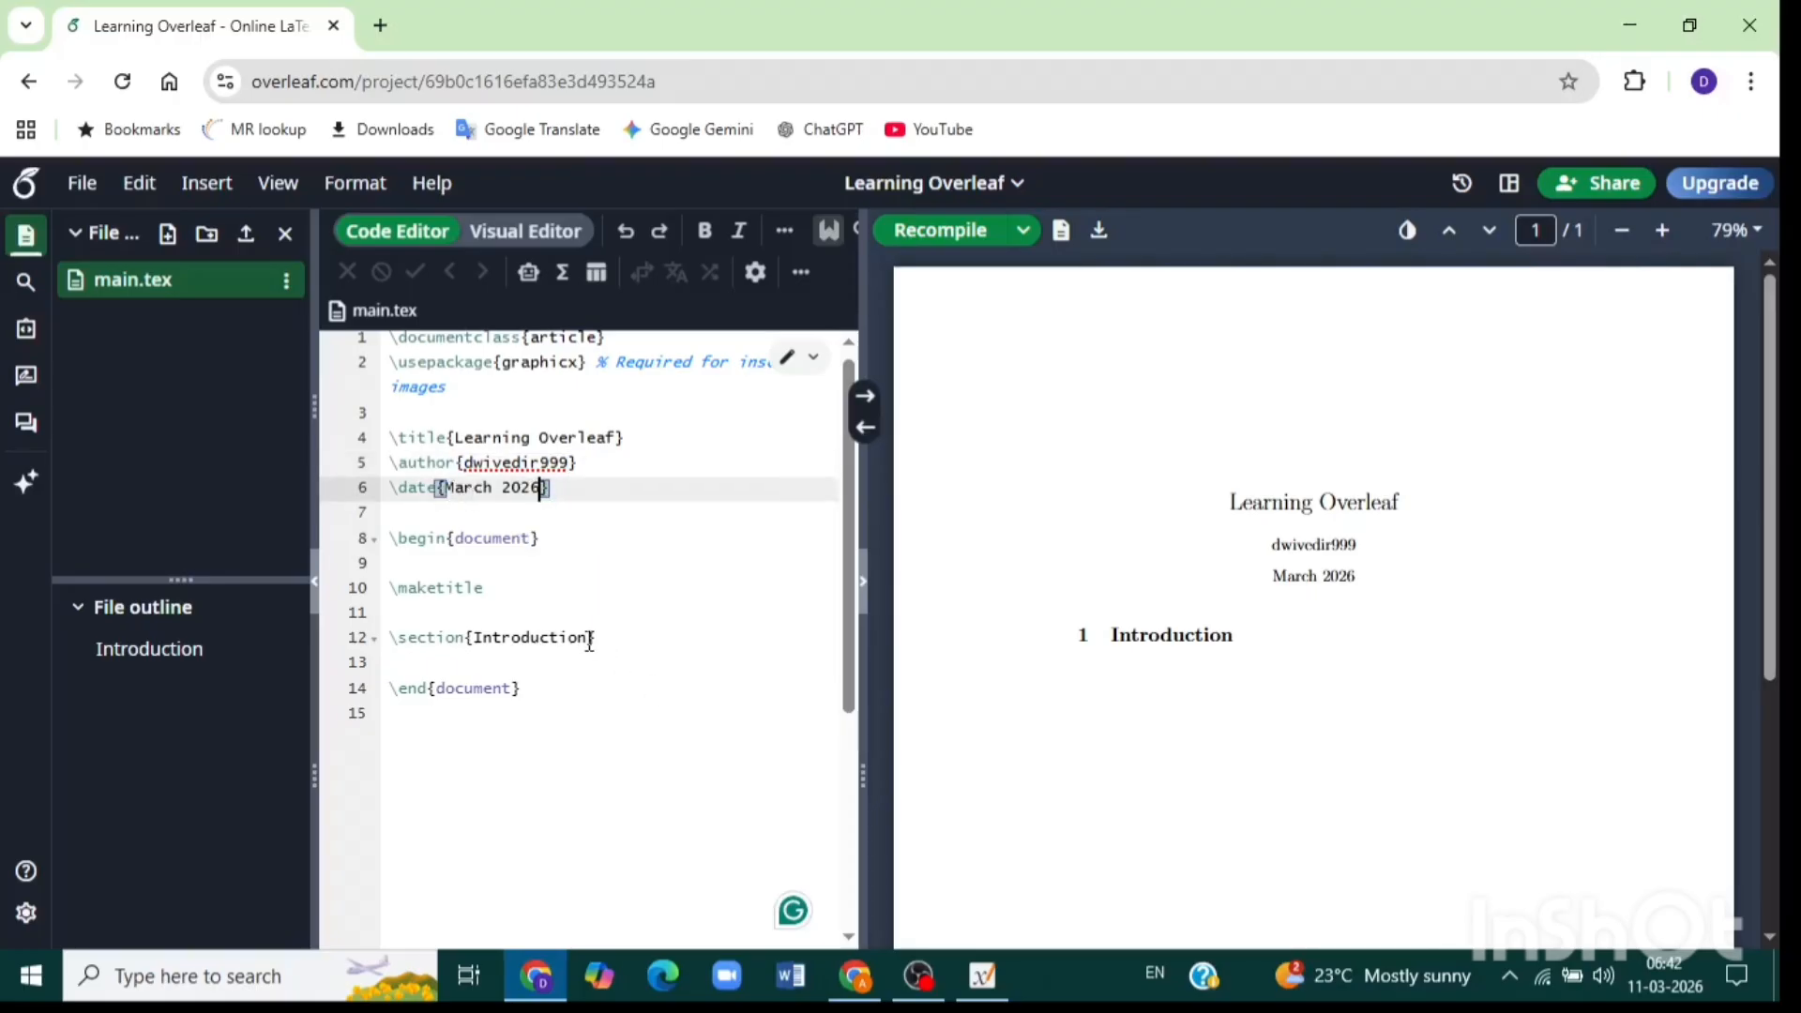
{"action": "left_click_drag", "start_coordinate": [447, 487], "coordinate": [543, 489]}
{"action": "key", "text": "BackSpace"}
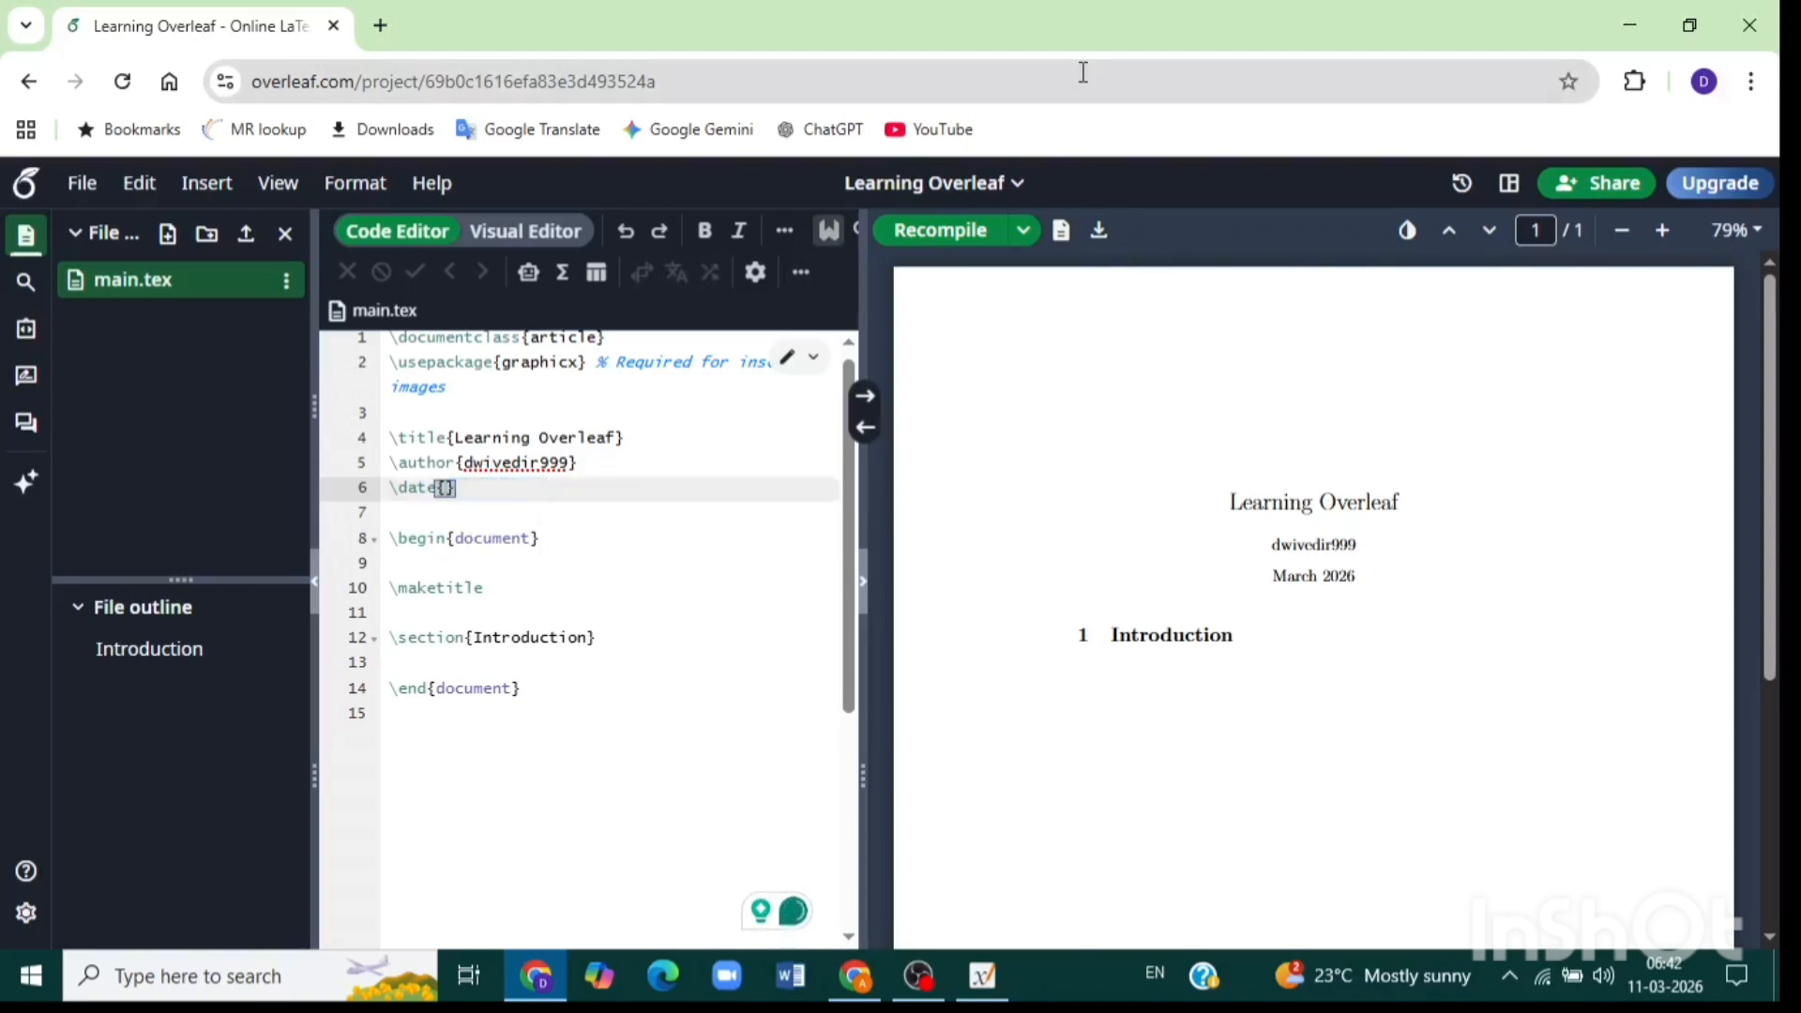
{"action": "left_click", "coordinate": [959, 234]}
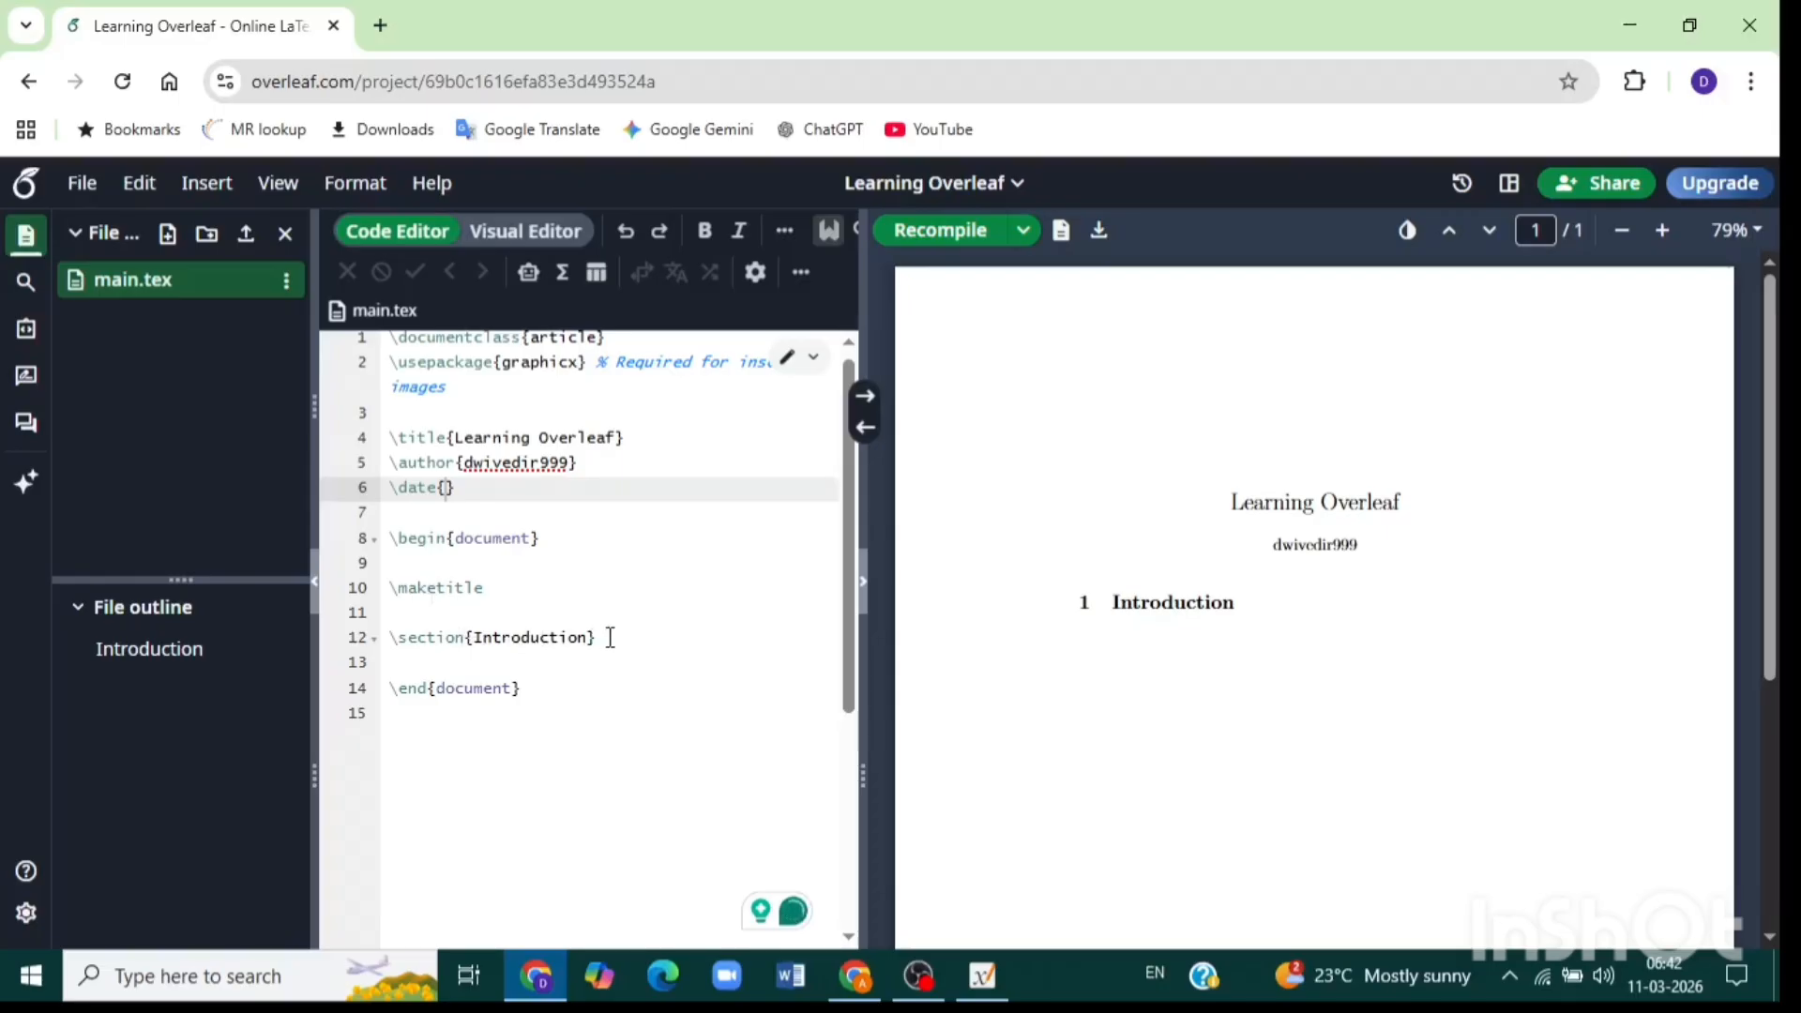
Replace the Introduction heading with \section{My first document on latex} and recompile.
{"action": "left_click_drag", "start_coordinate": [600, 638], "coordinate": [390, 642]}
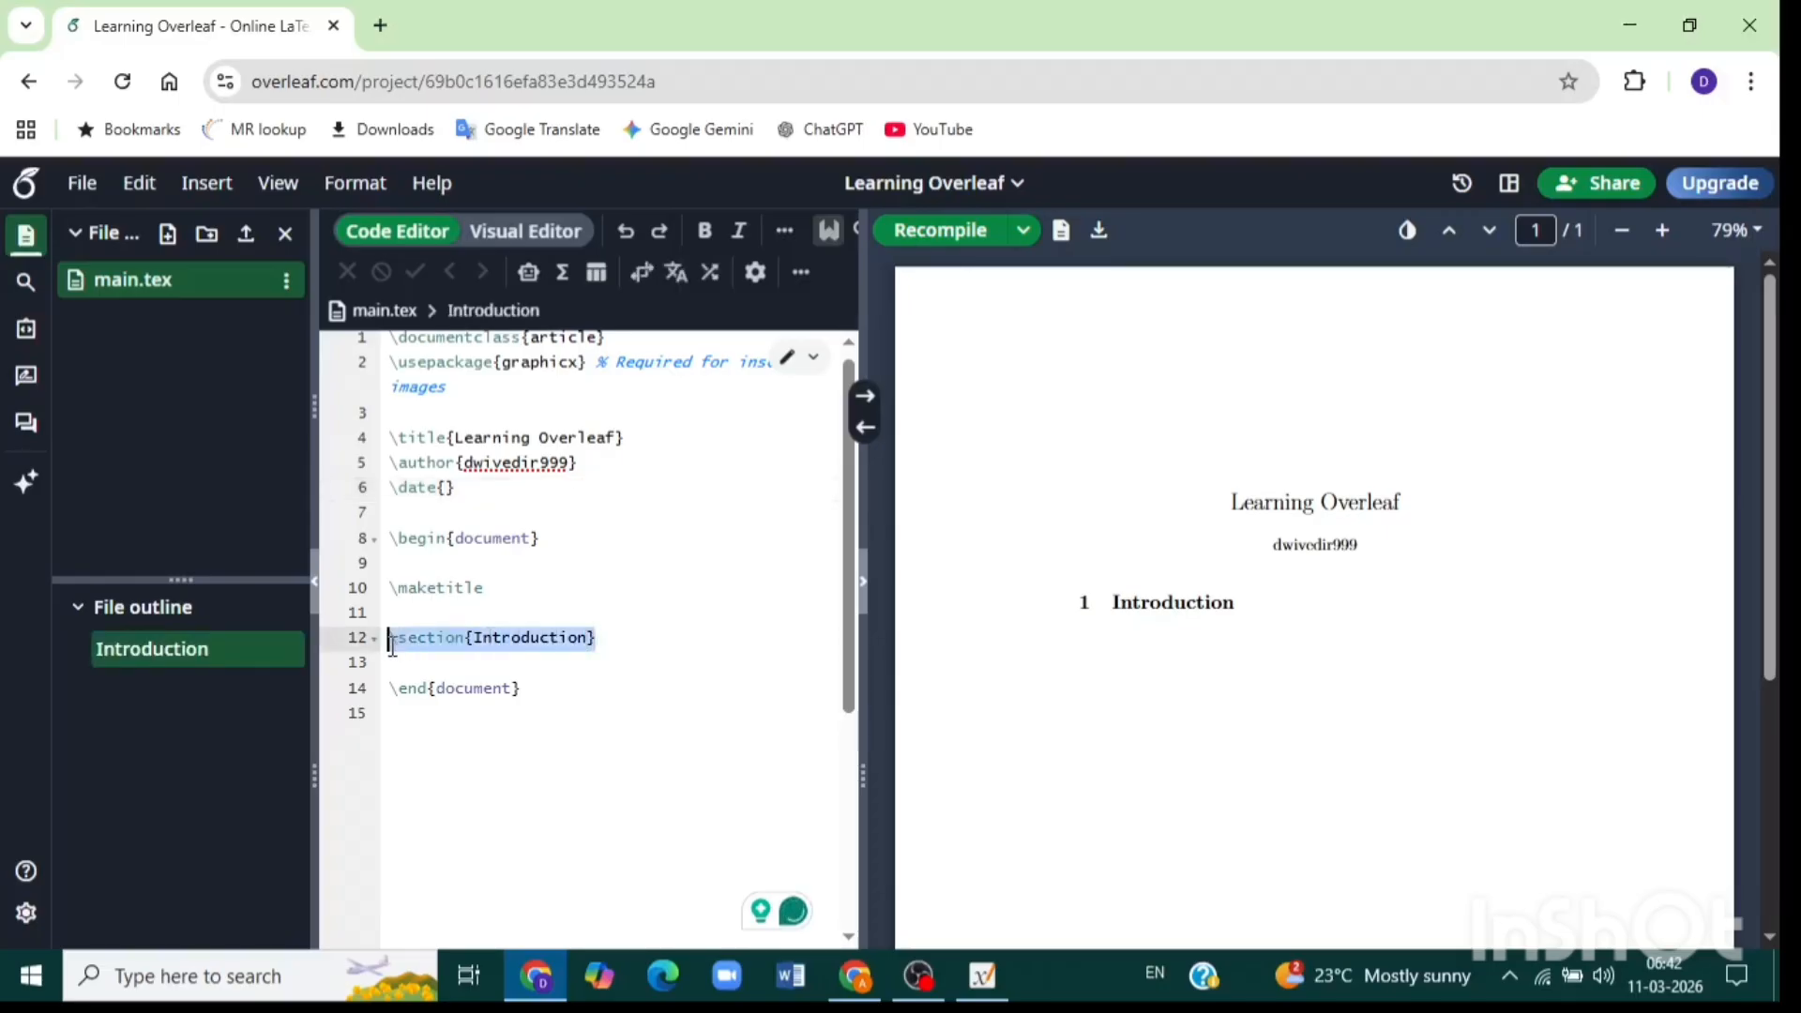
{"action": "key", "text": "BackSpace"}
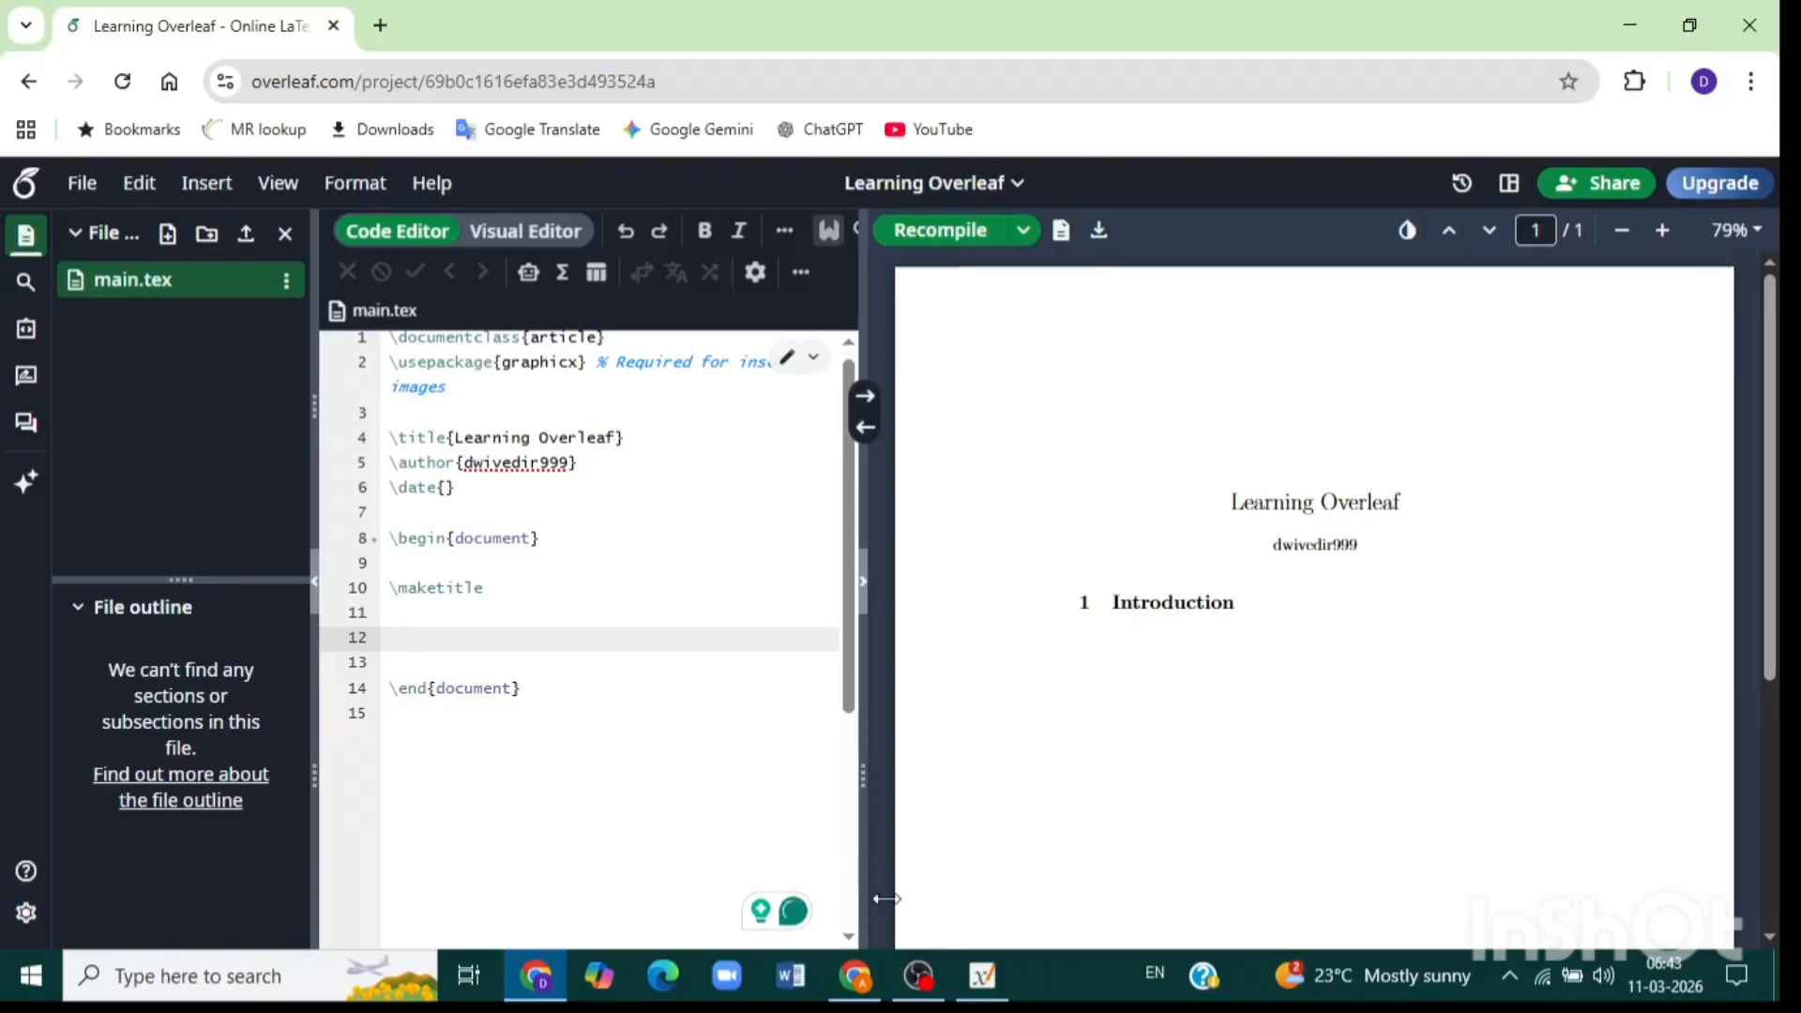
{"action": "mouse_move", "coordinate": [974, 975]}
{"action": "type", "text": "\\sec"}
{"action": "type", "text": "tion"}
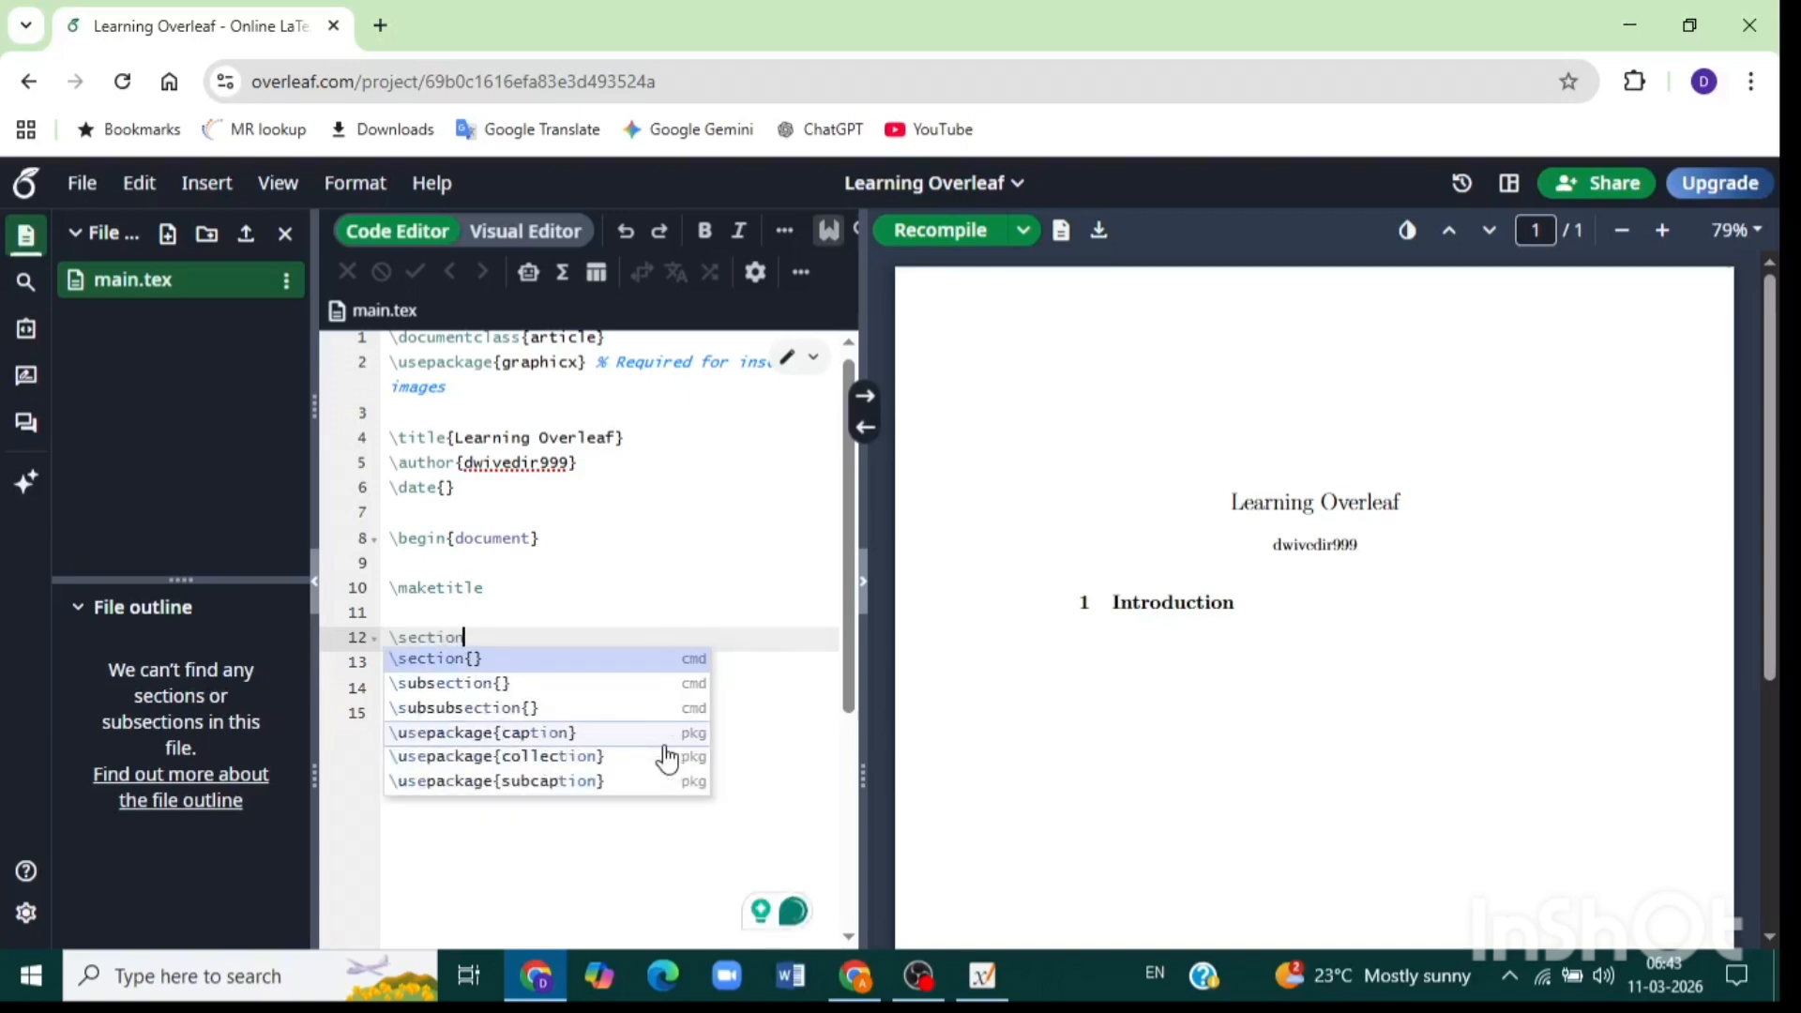
{"action": "key", "text": "Return"}
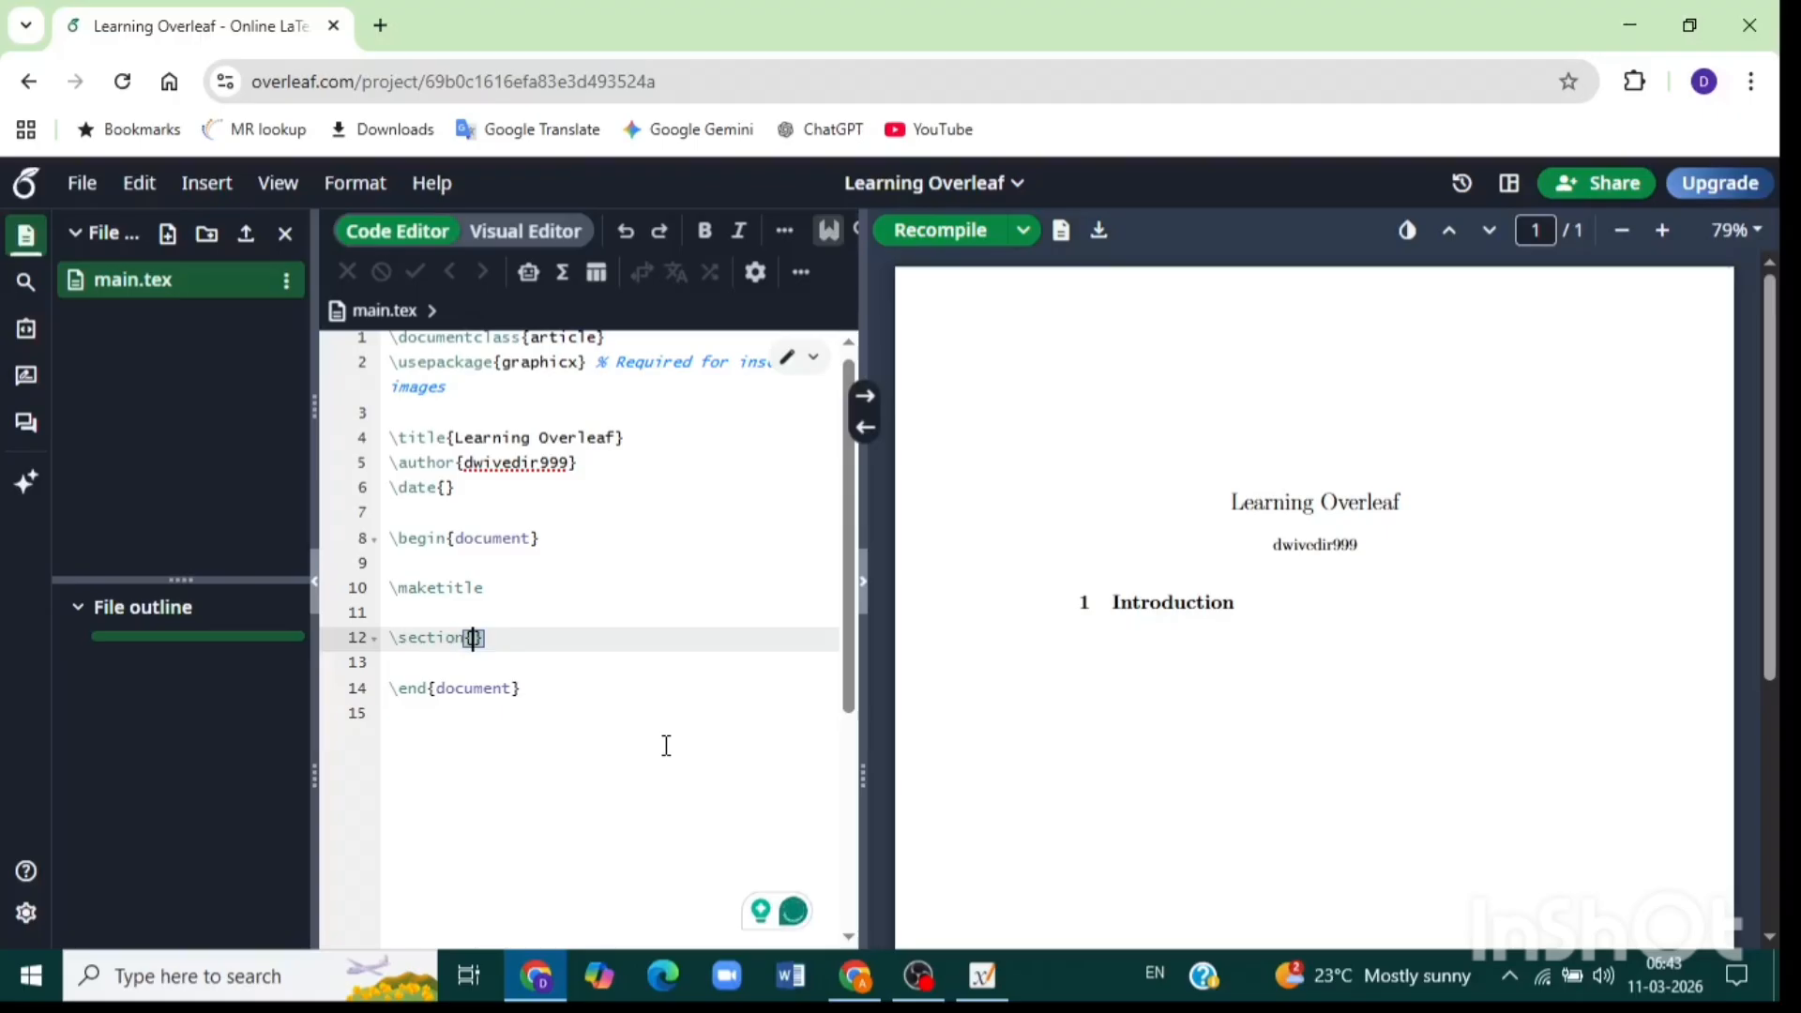
{"action": "type", "text": "My "}
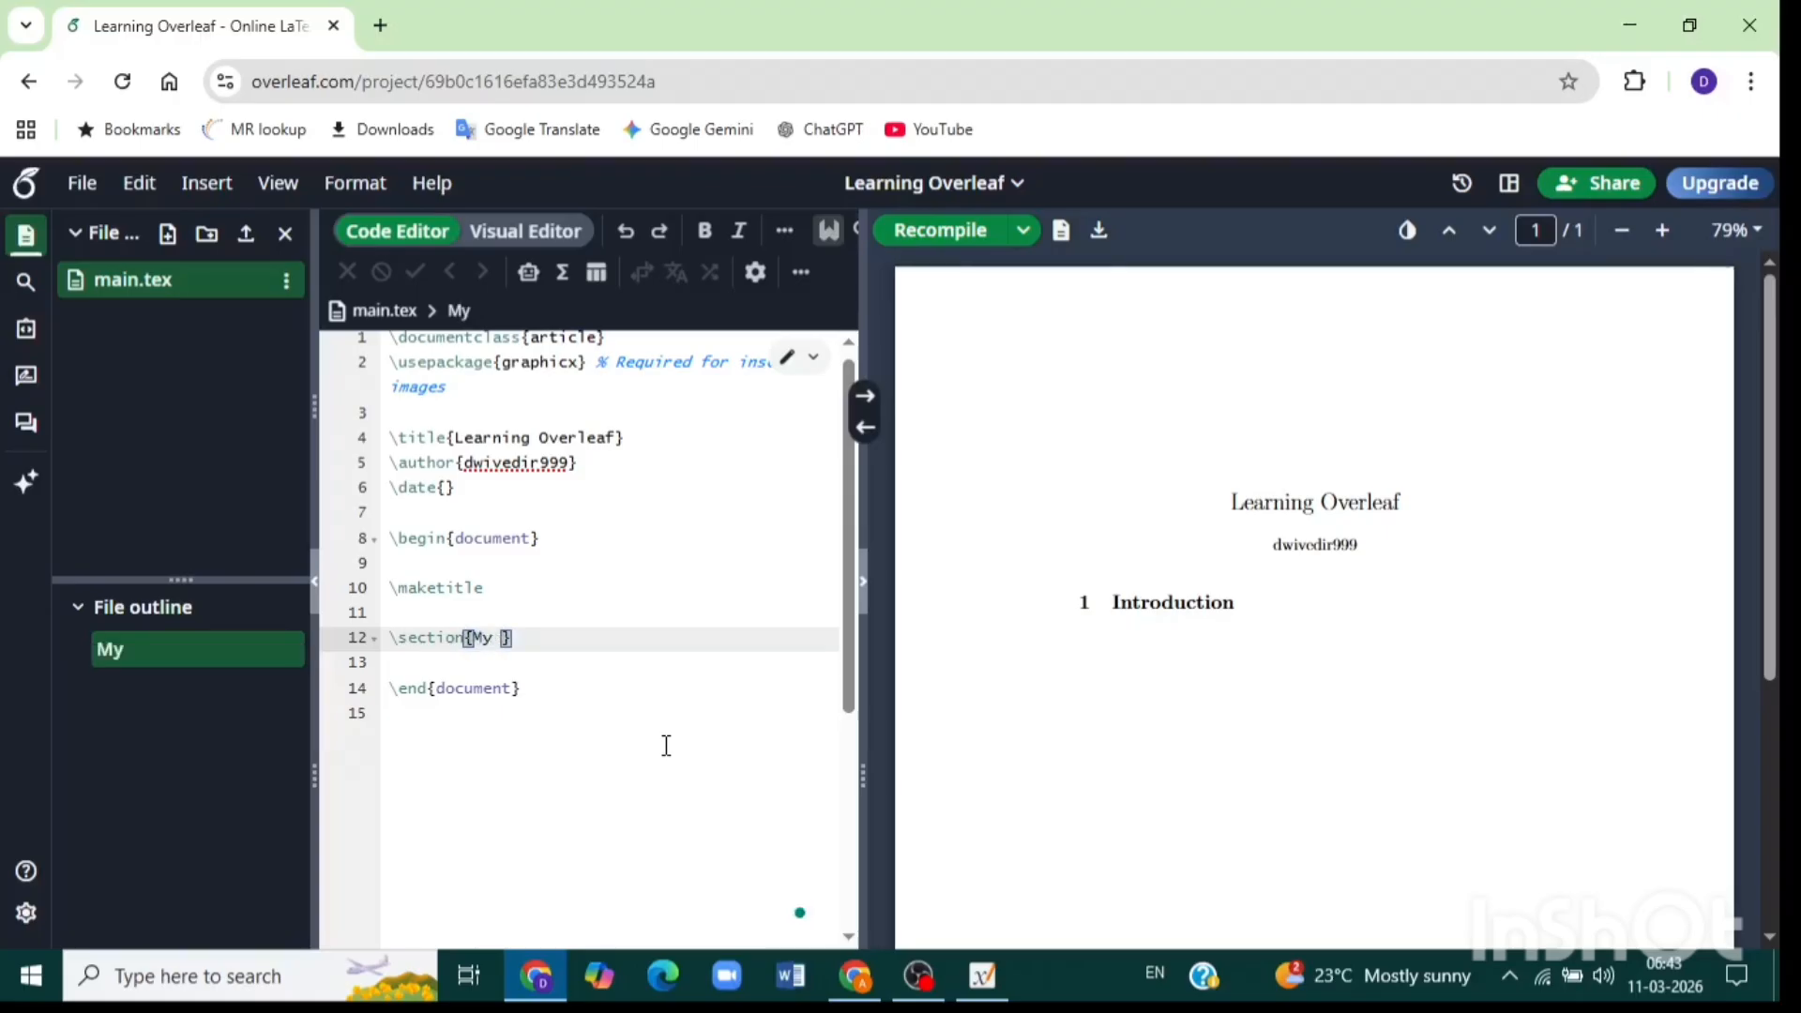
{"action": "type", "text": "first "}
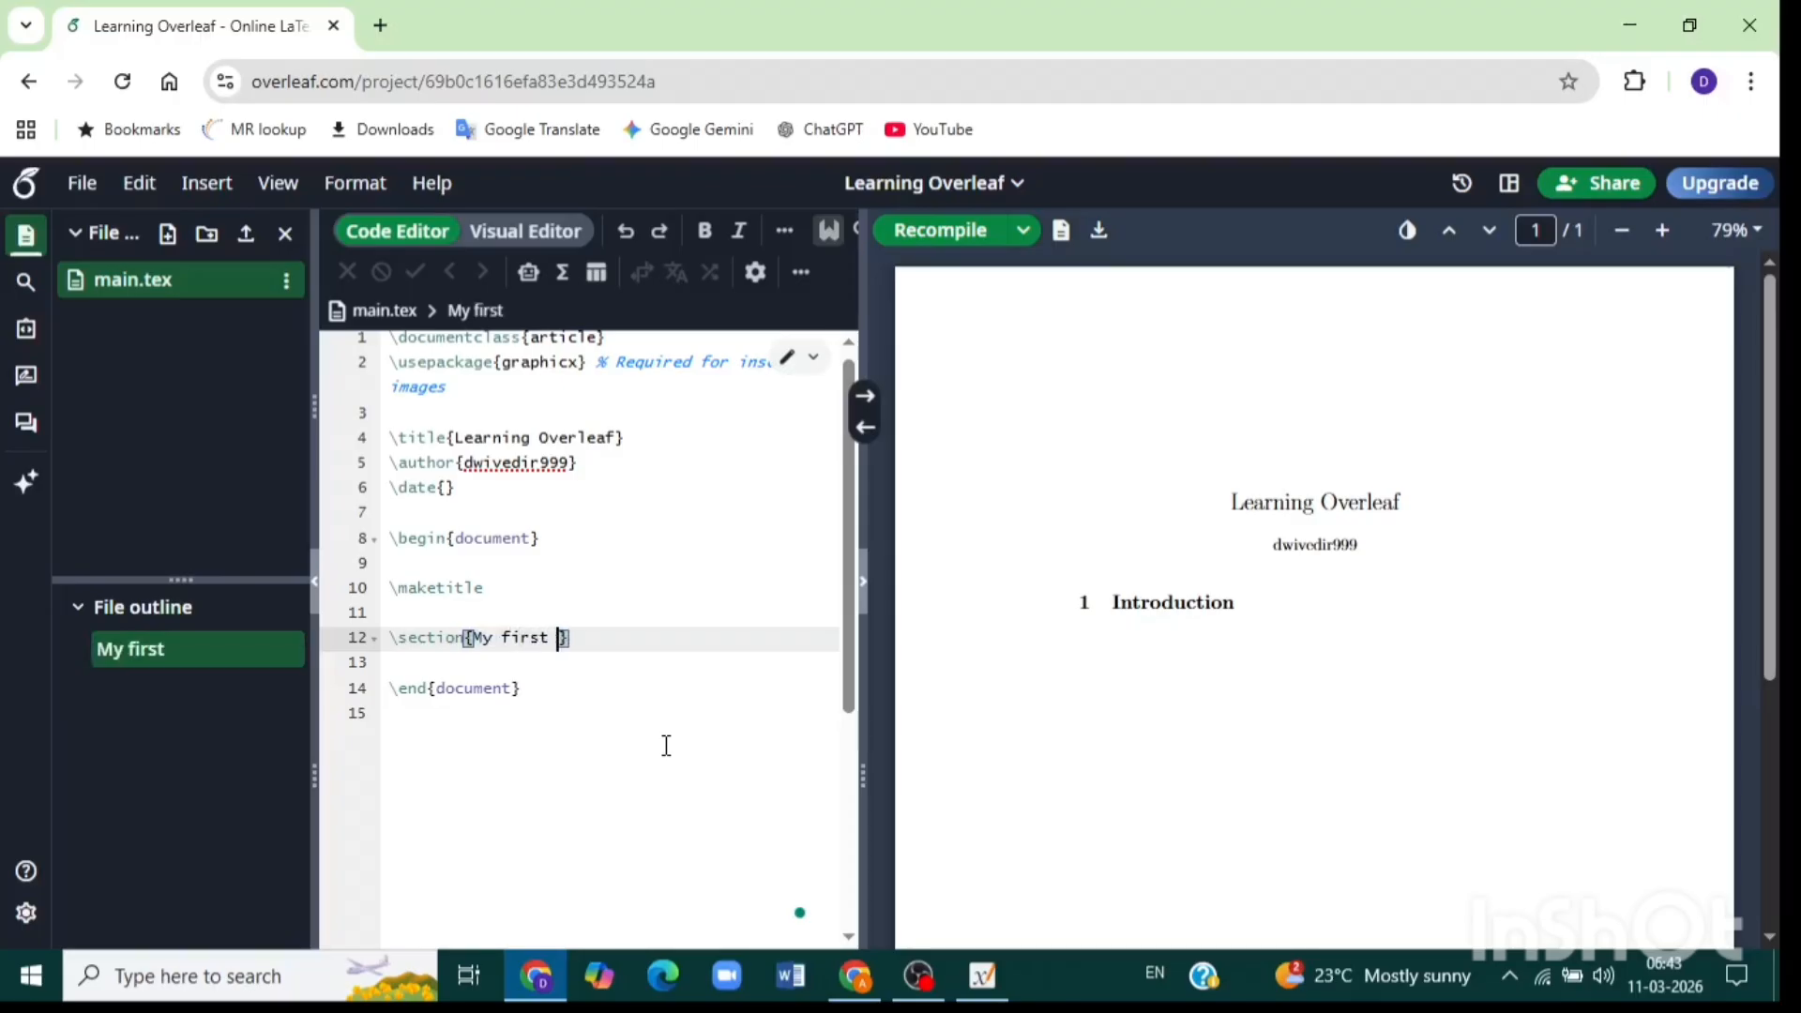
{"action": "type", "text": "document "}
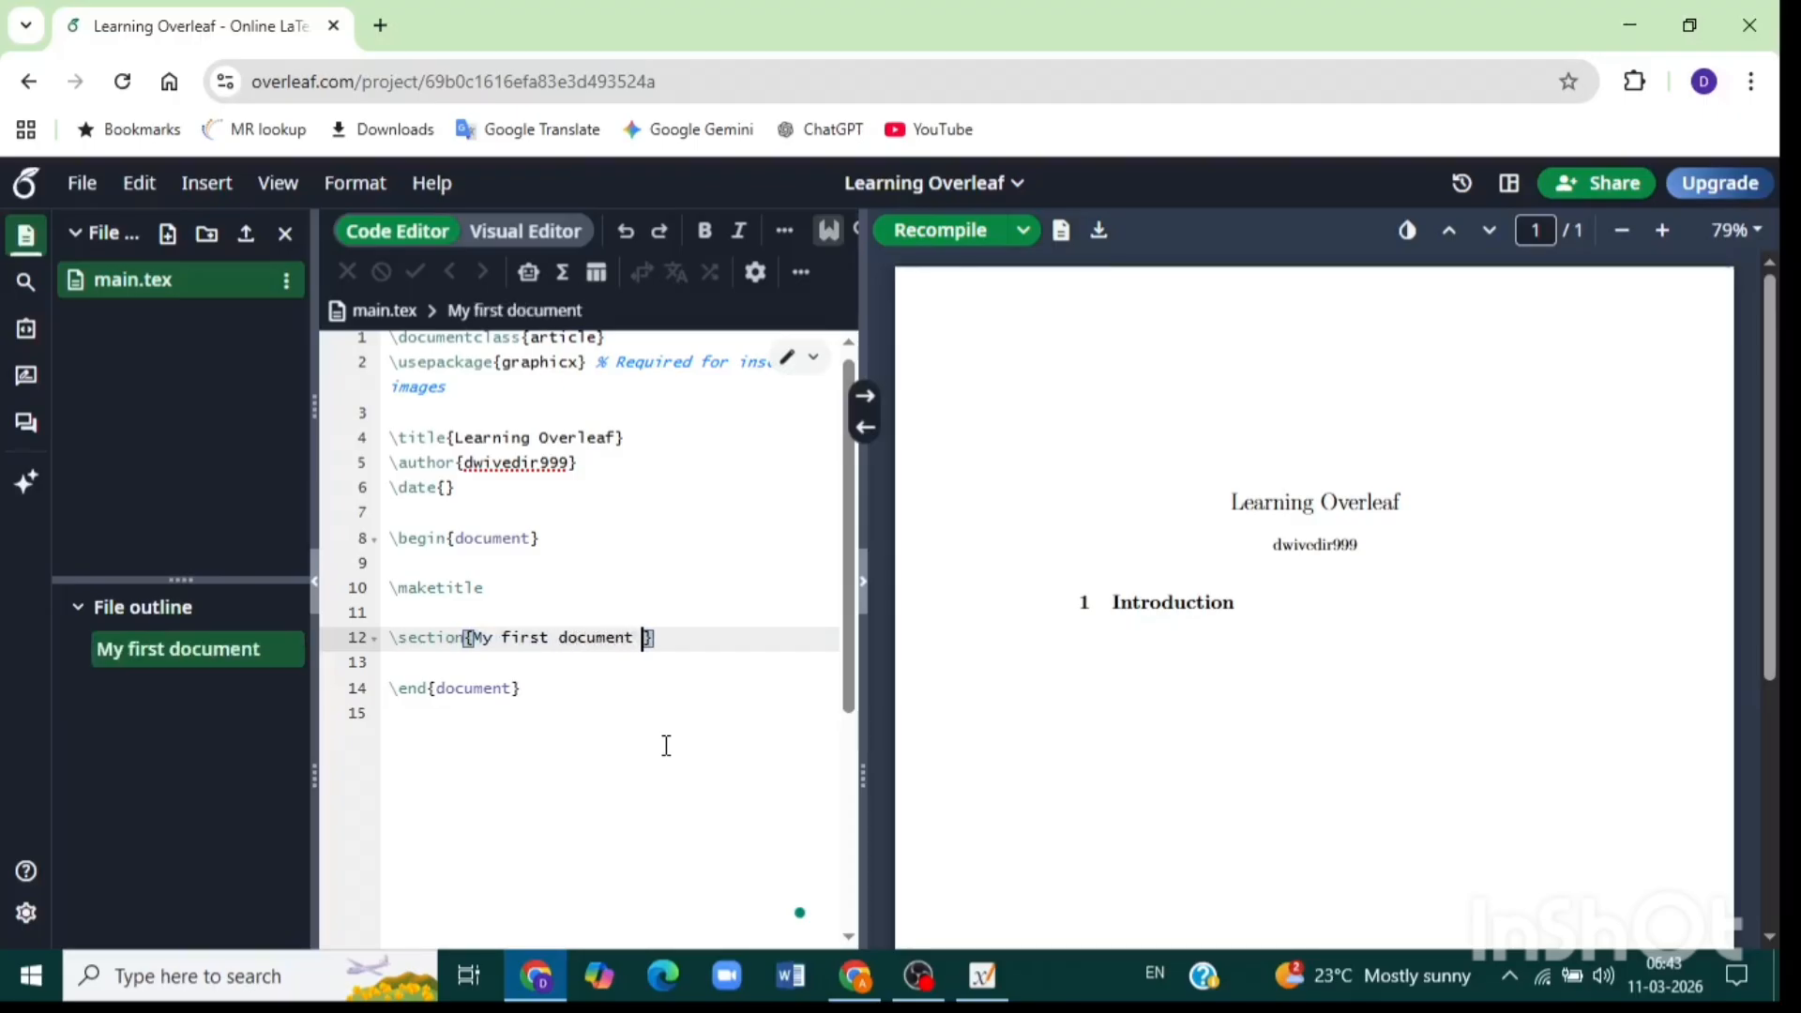
{"action": "type", "text": "on late"}
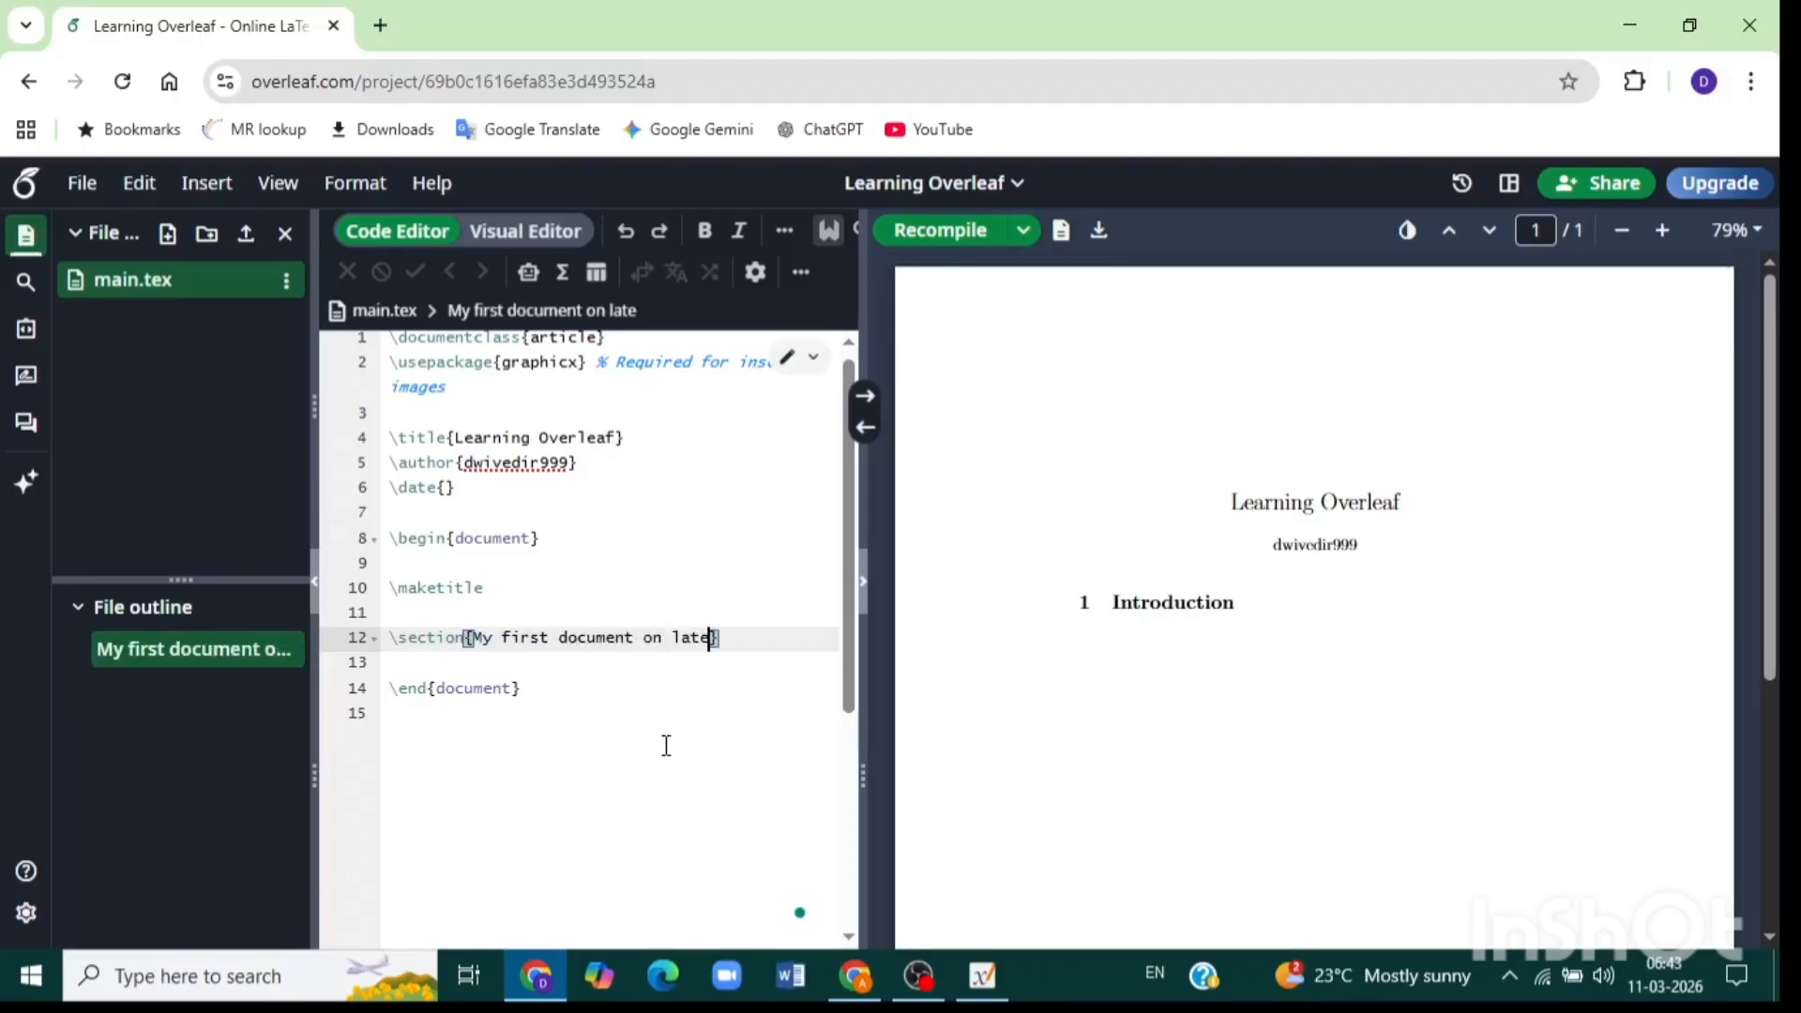
{"action": "type", "text": "x"}
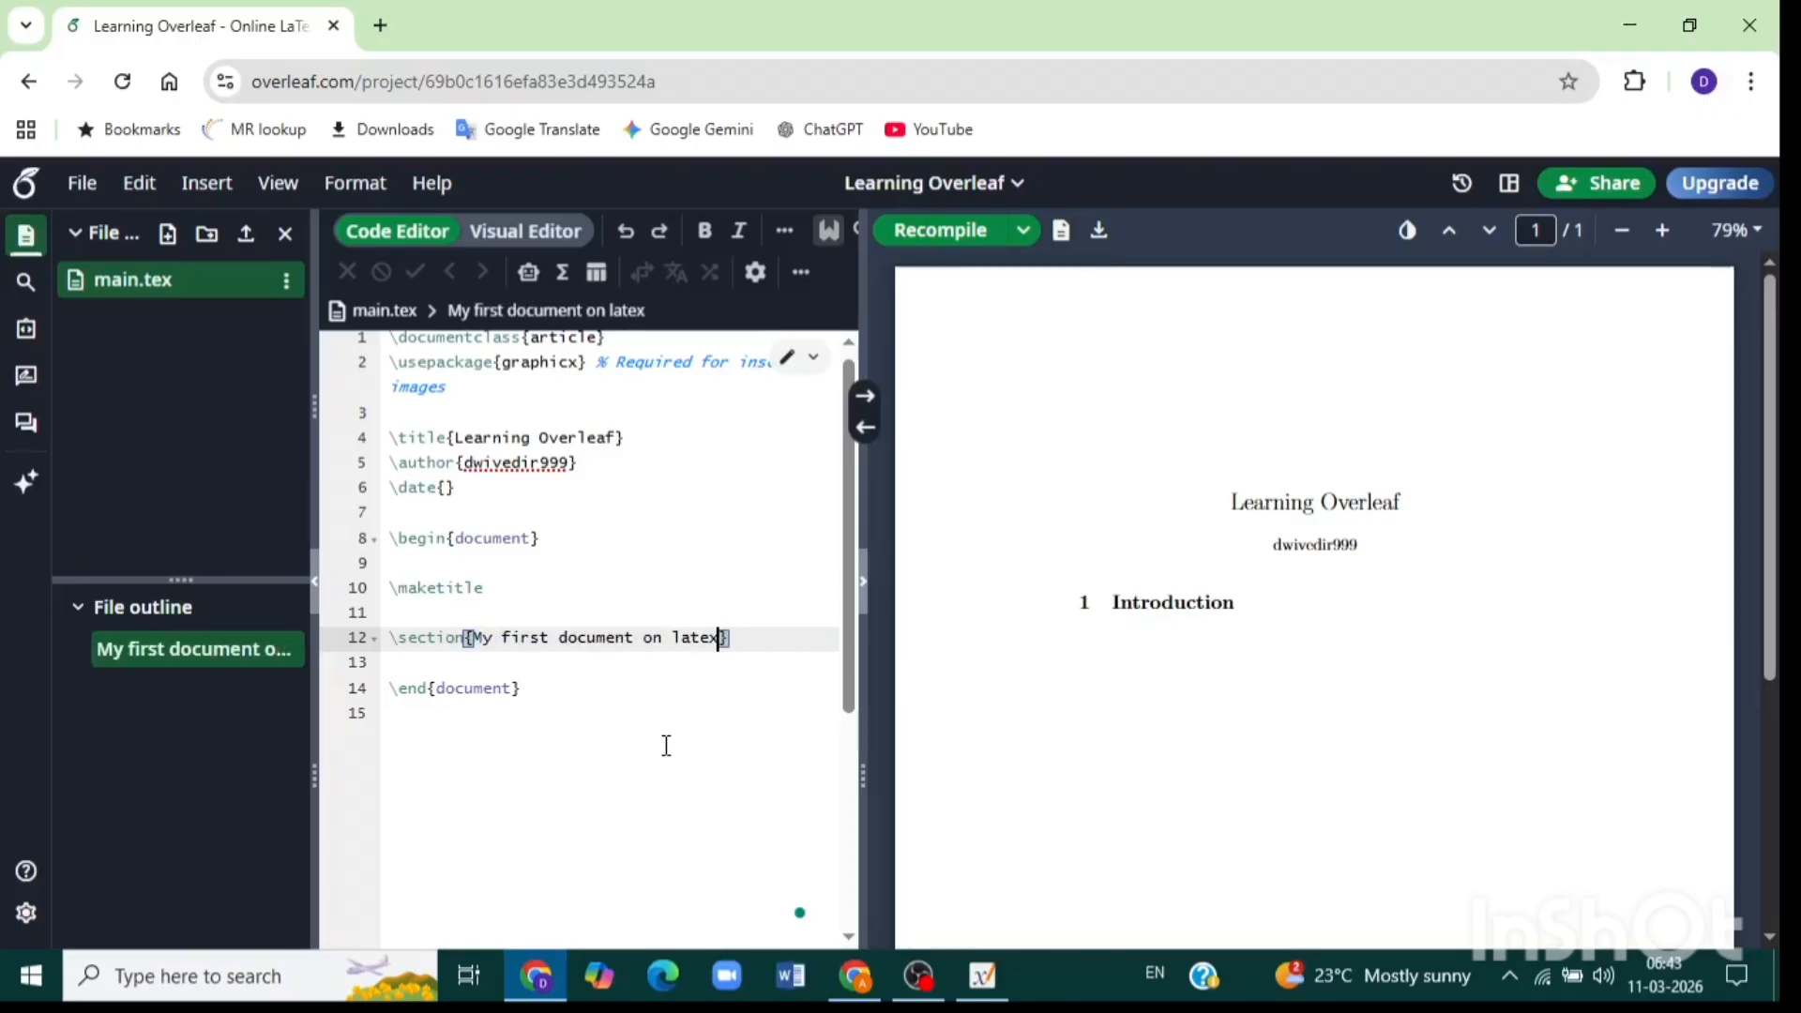
{"action": "left_click", "coordinate": [953, 233]}
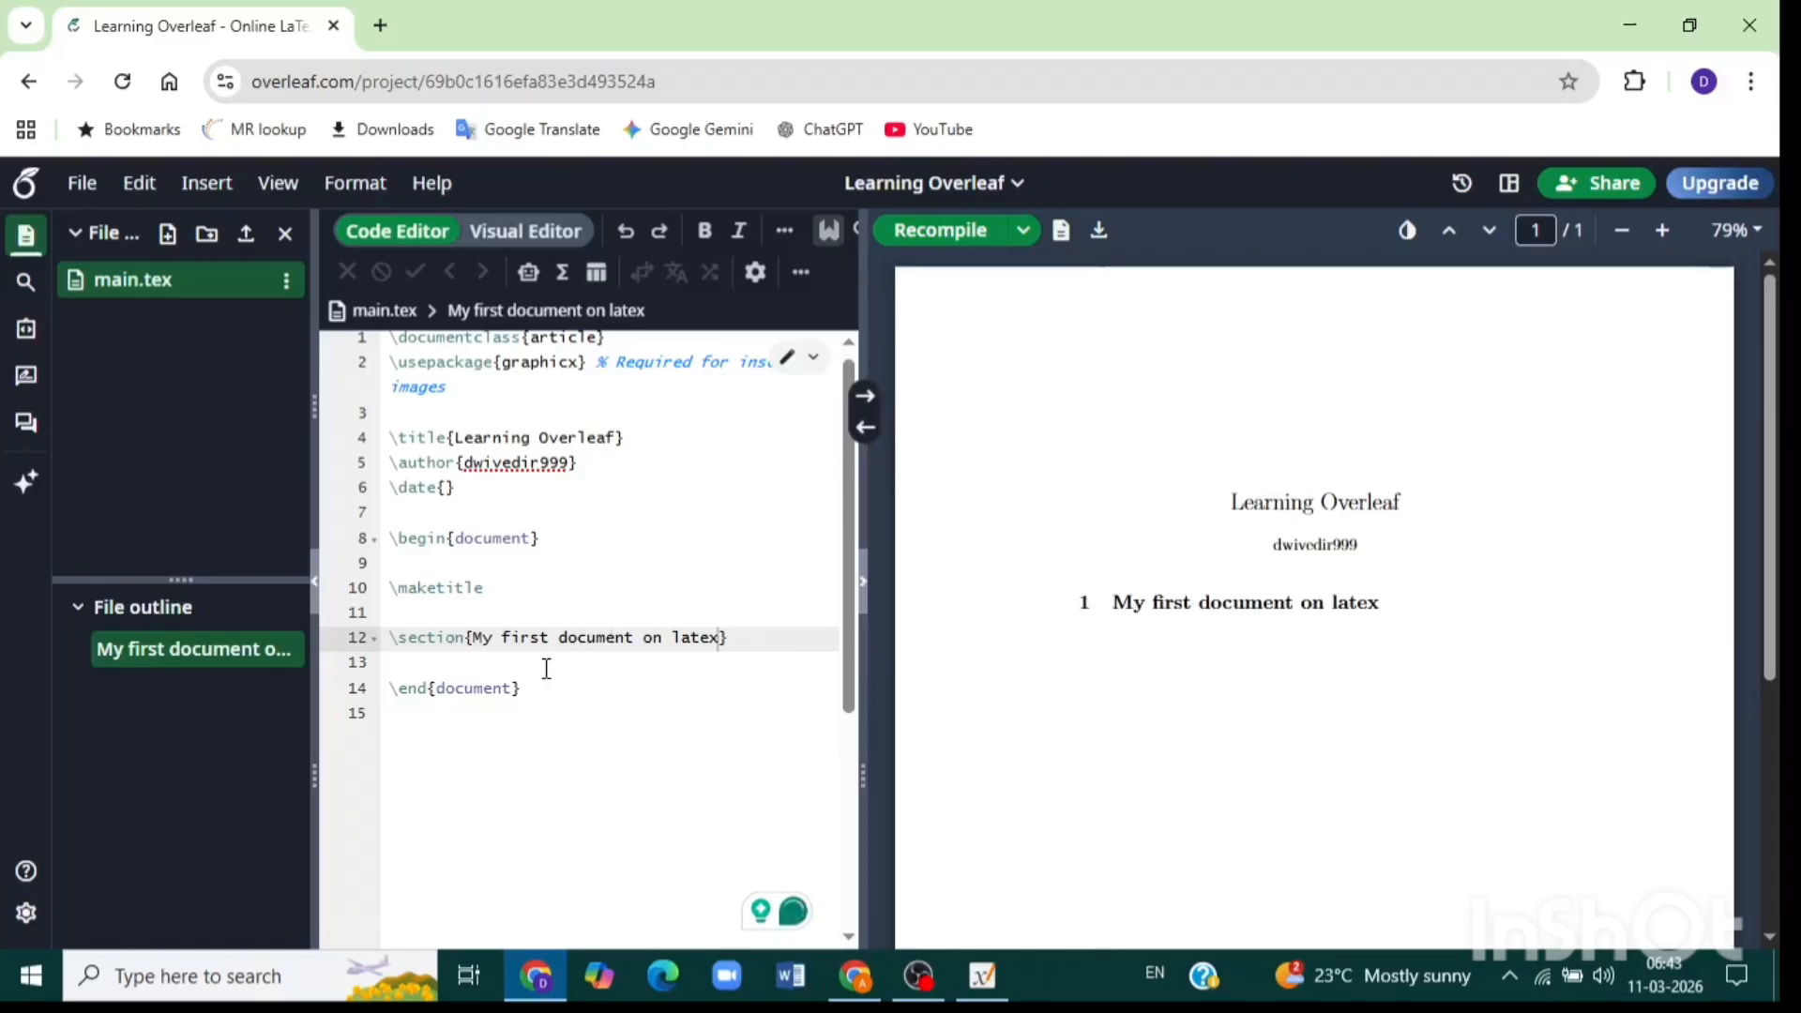
Type 'hello students' and 'welcome to day 3 lecture on overleaf' below the section heading.
{"action": "left_click", "coordinate": [744, 638]}
{"action": "key", "text": "Return"}
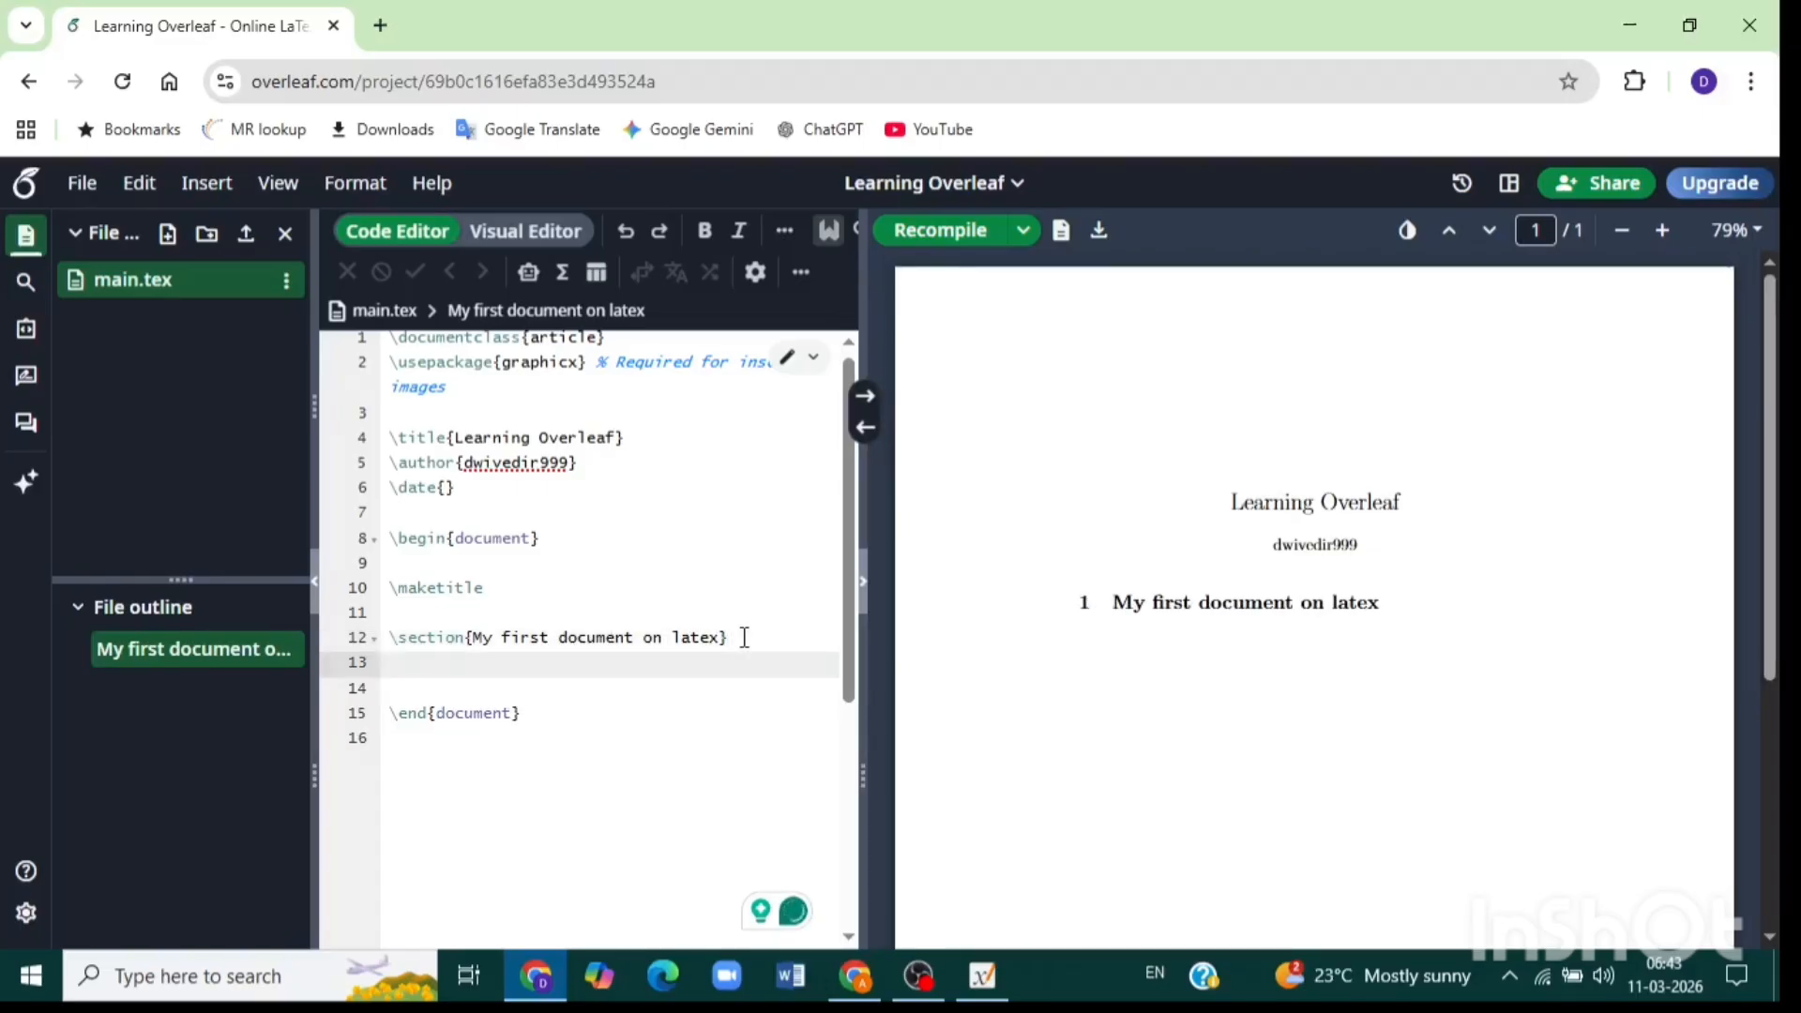
{"action": "type", "text": "hello "}
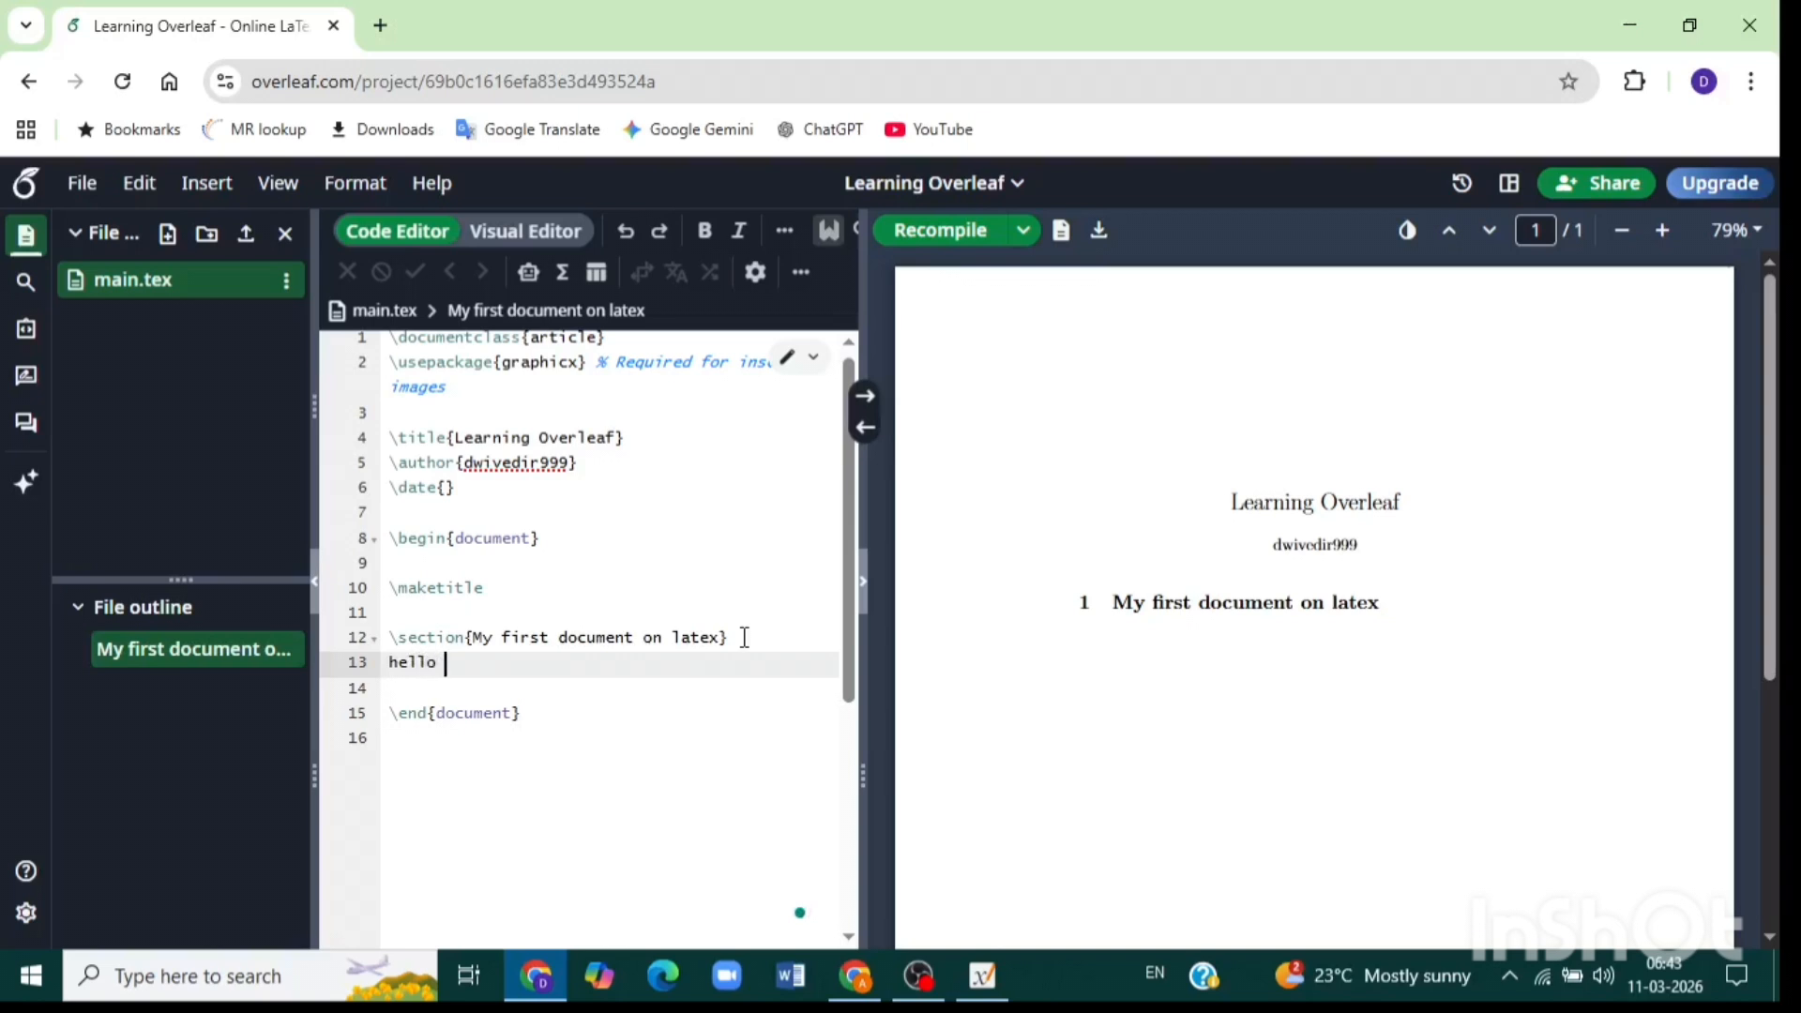
{"action": "type", "text": "students"}
{"action": "key", "text": "Return"}
{"action": "key", "text": "Return"}
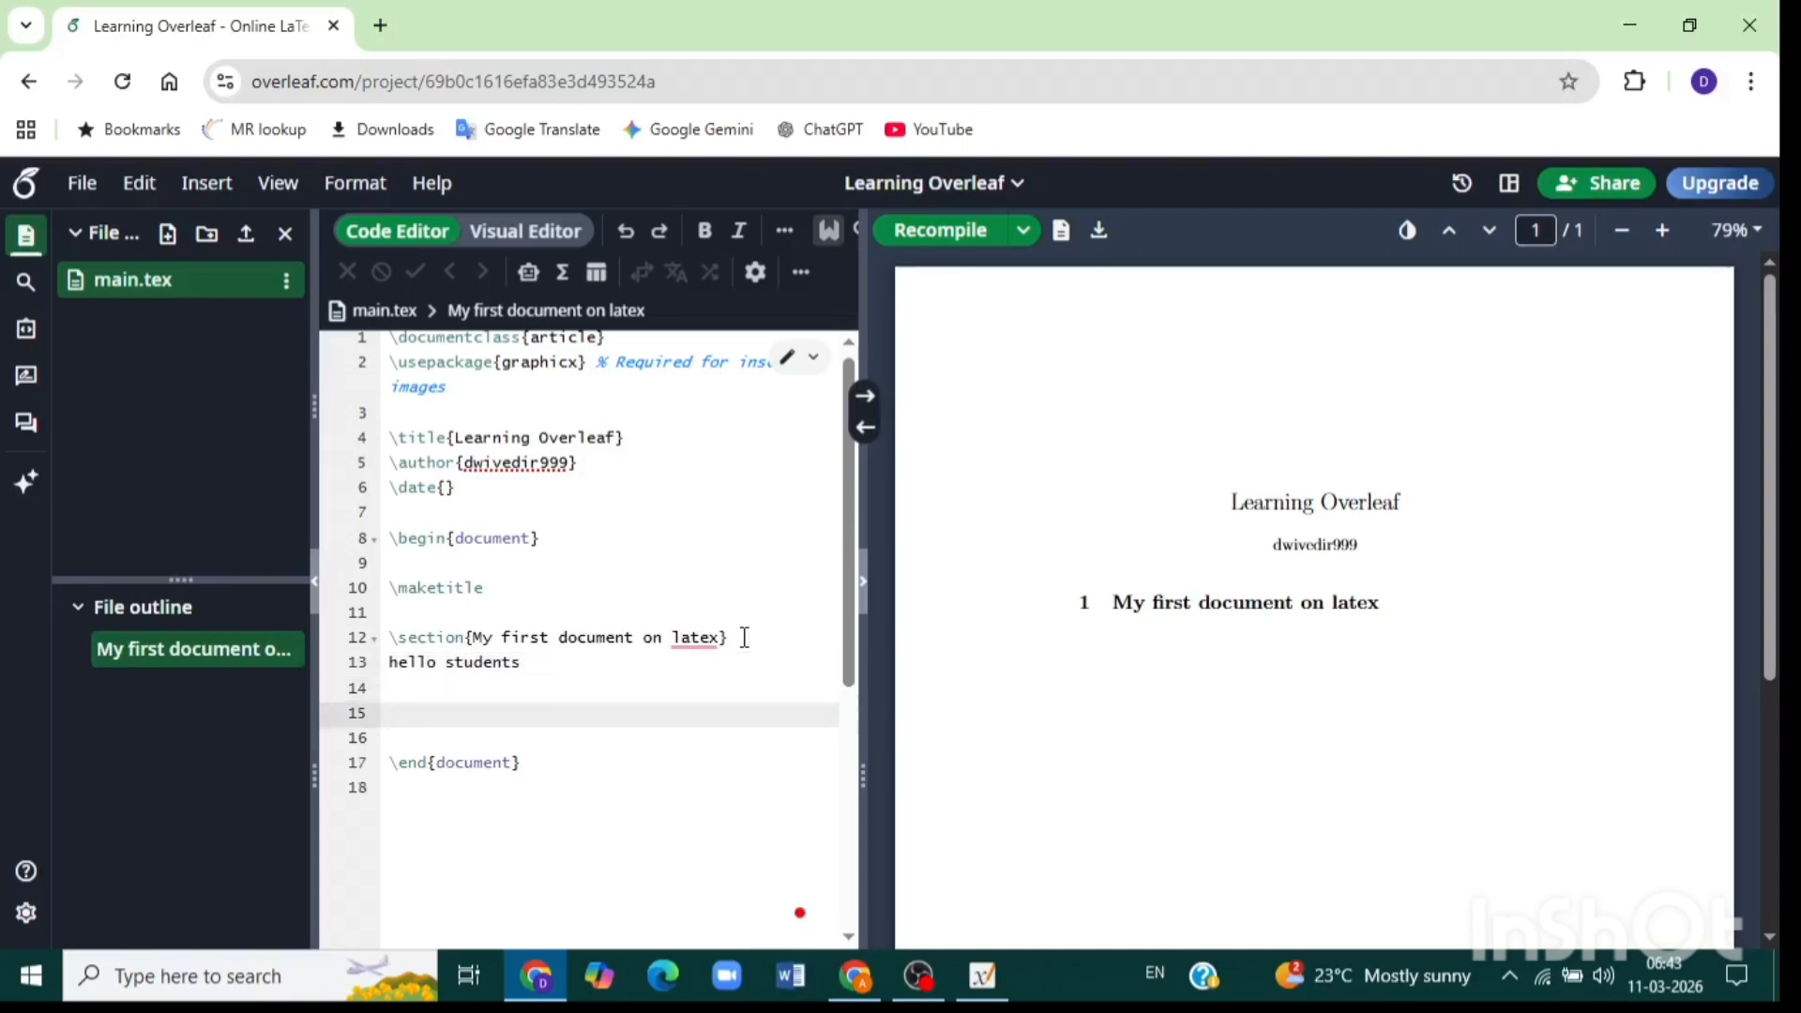
{"action": "type", "text": "w"}
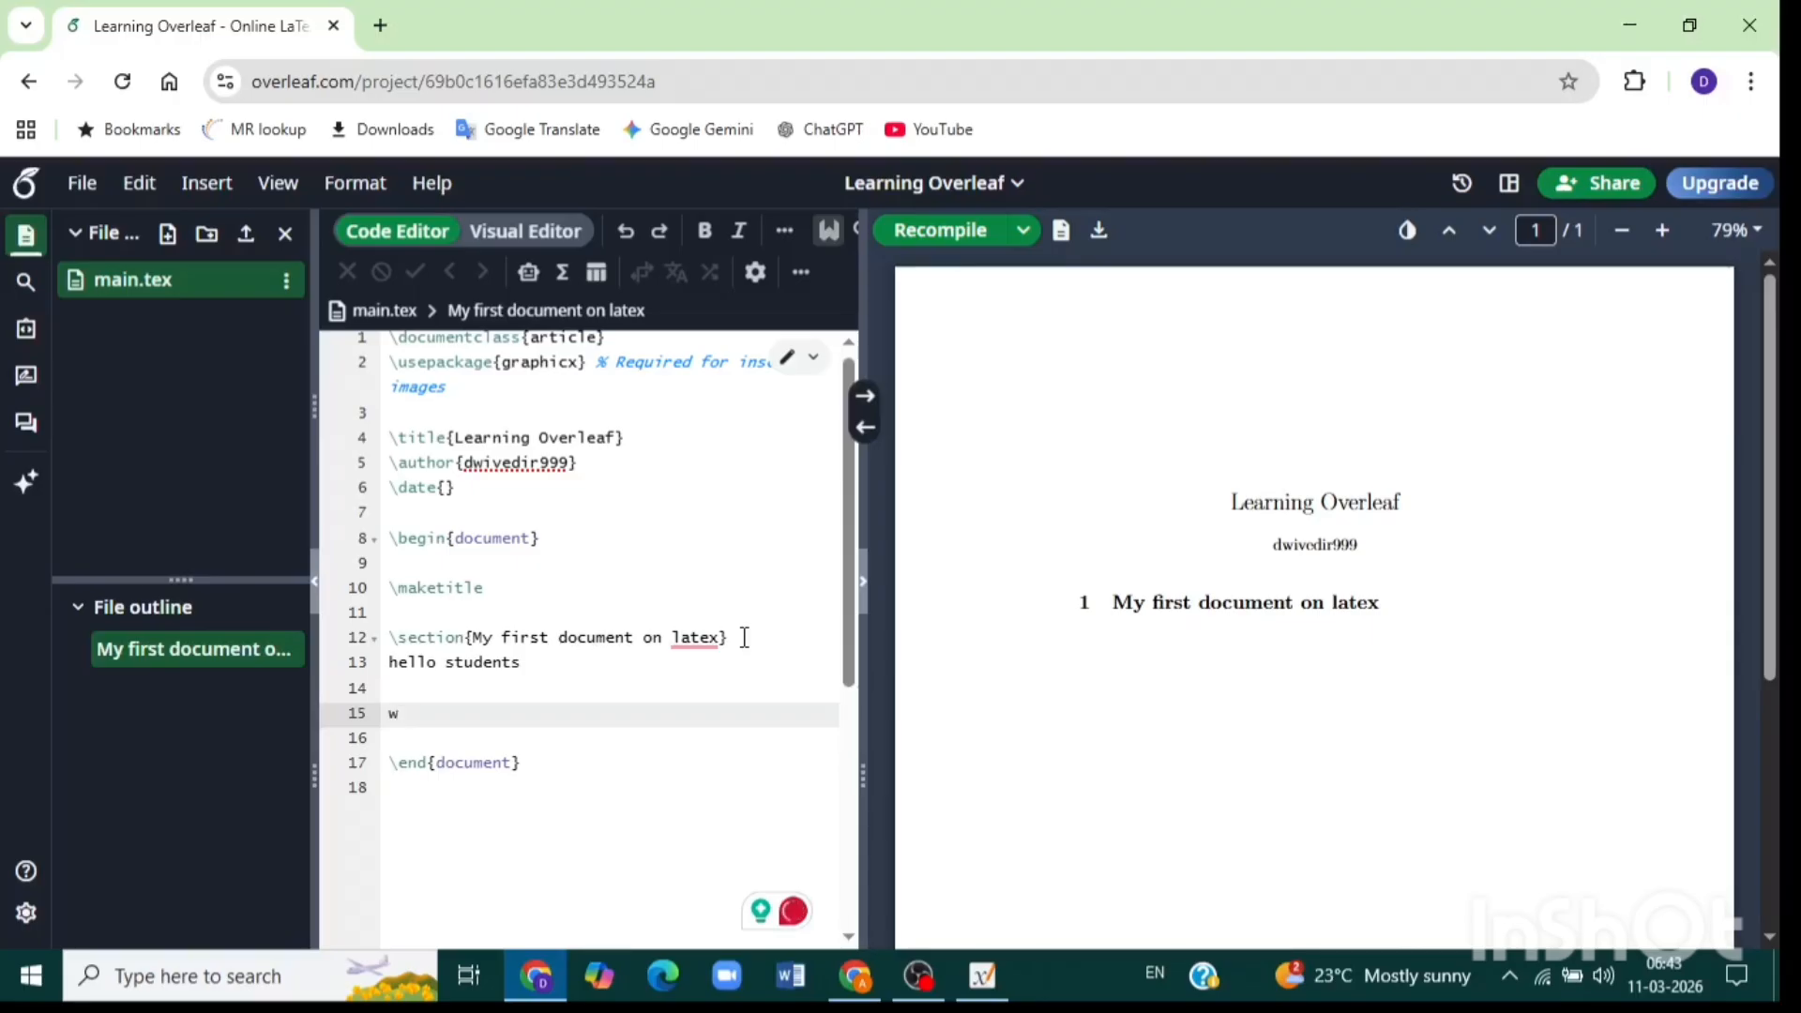
{"action": "type", "text": "elcome to "}
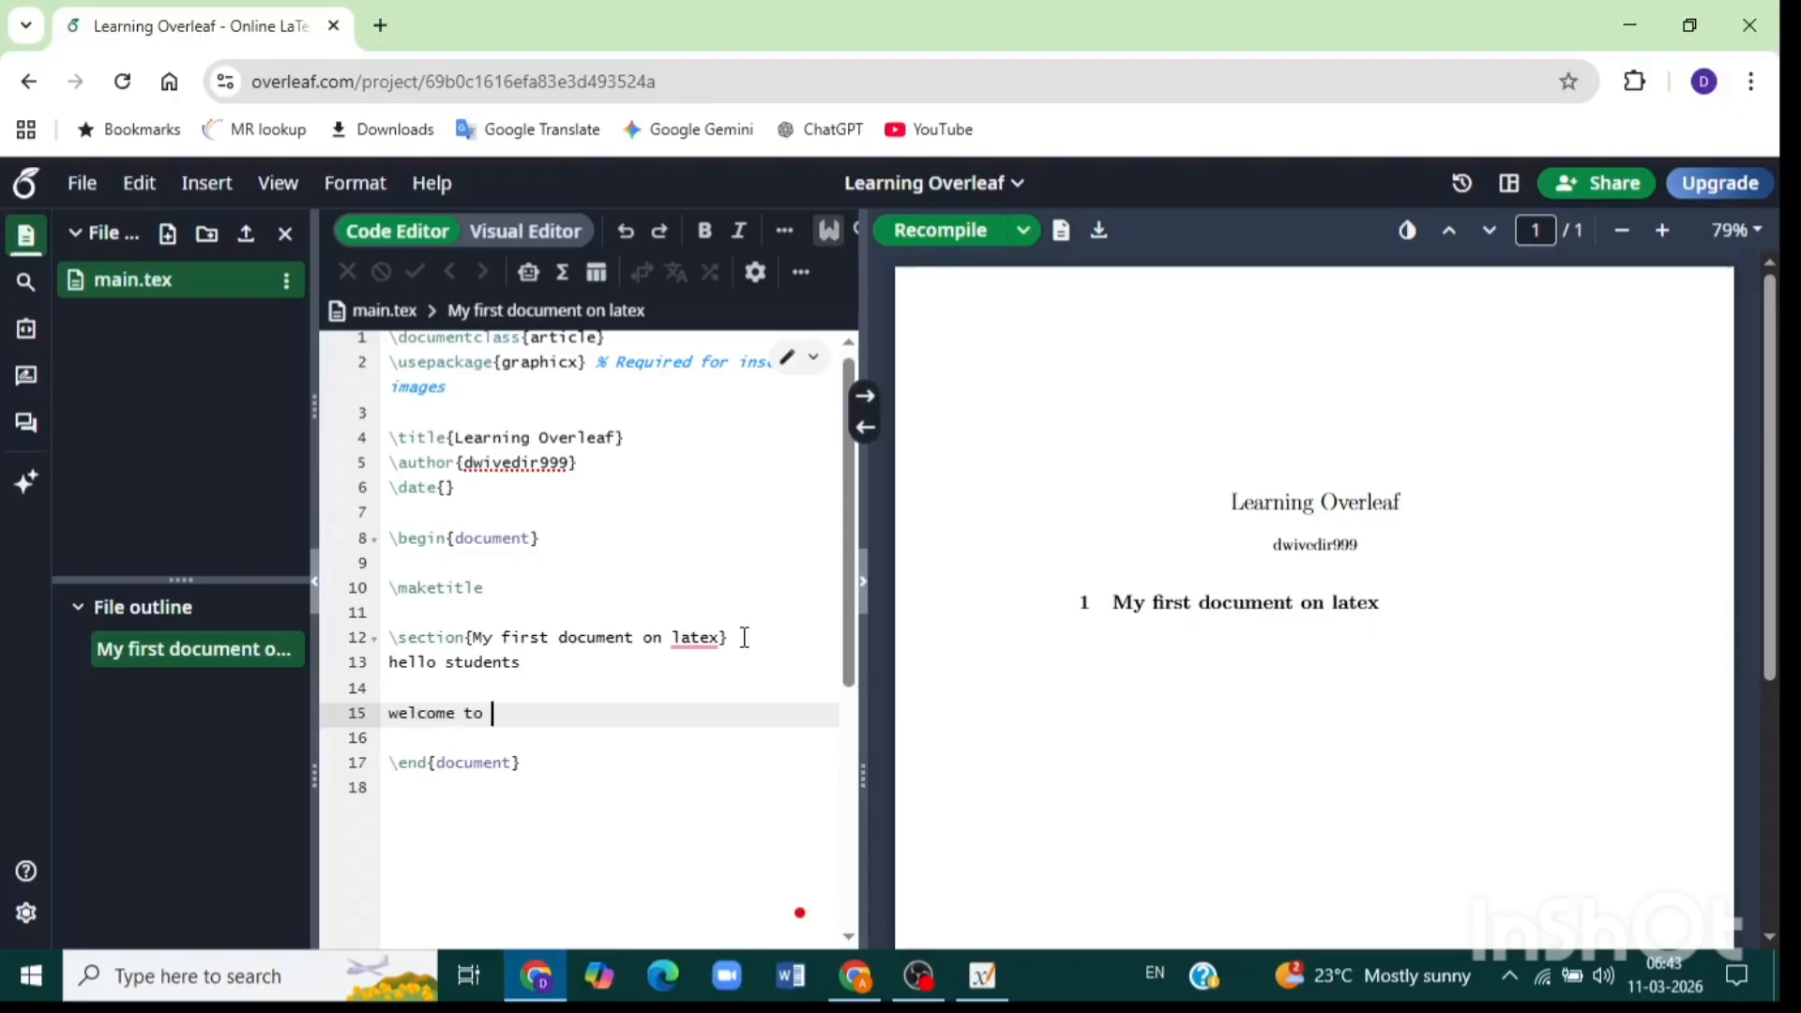
{"action": "type", "text": "day 3 lecture"}
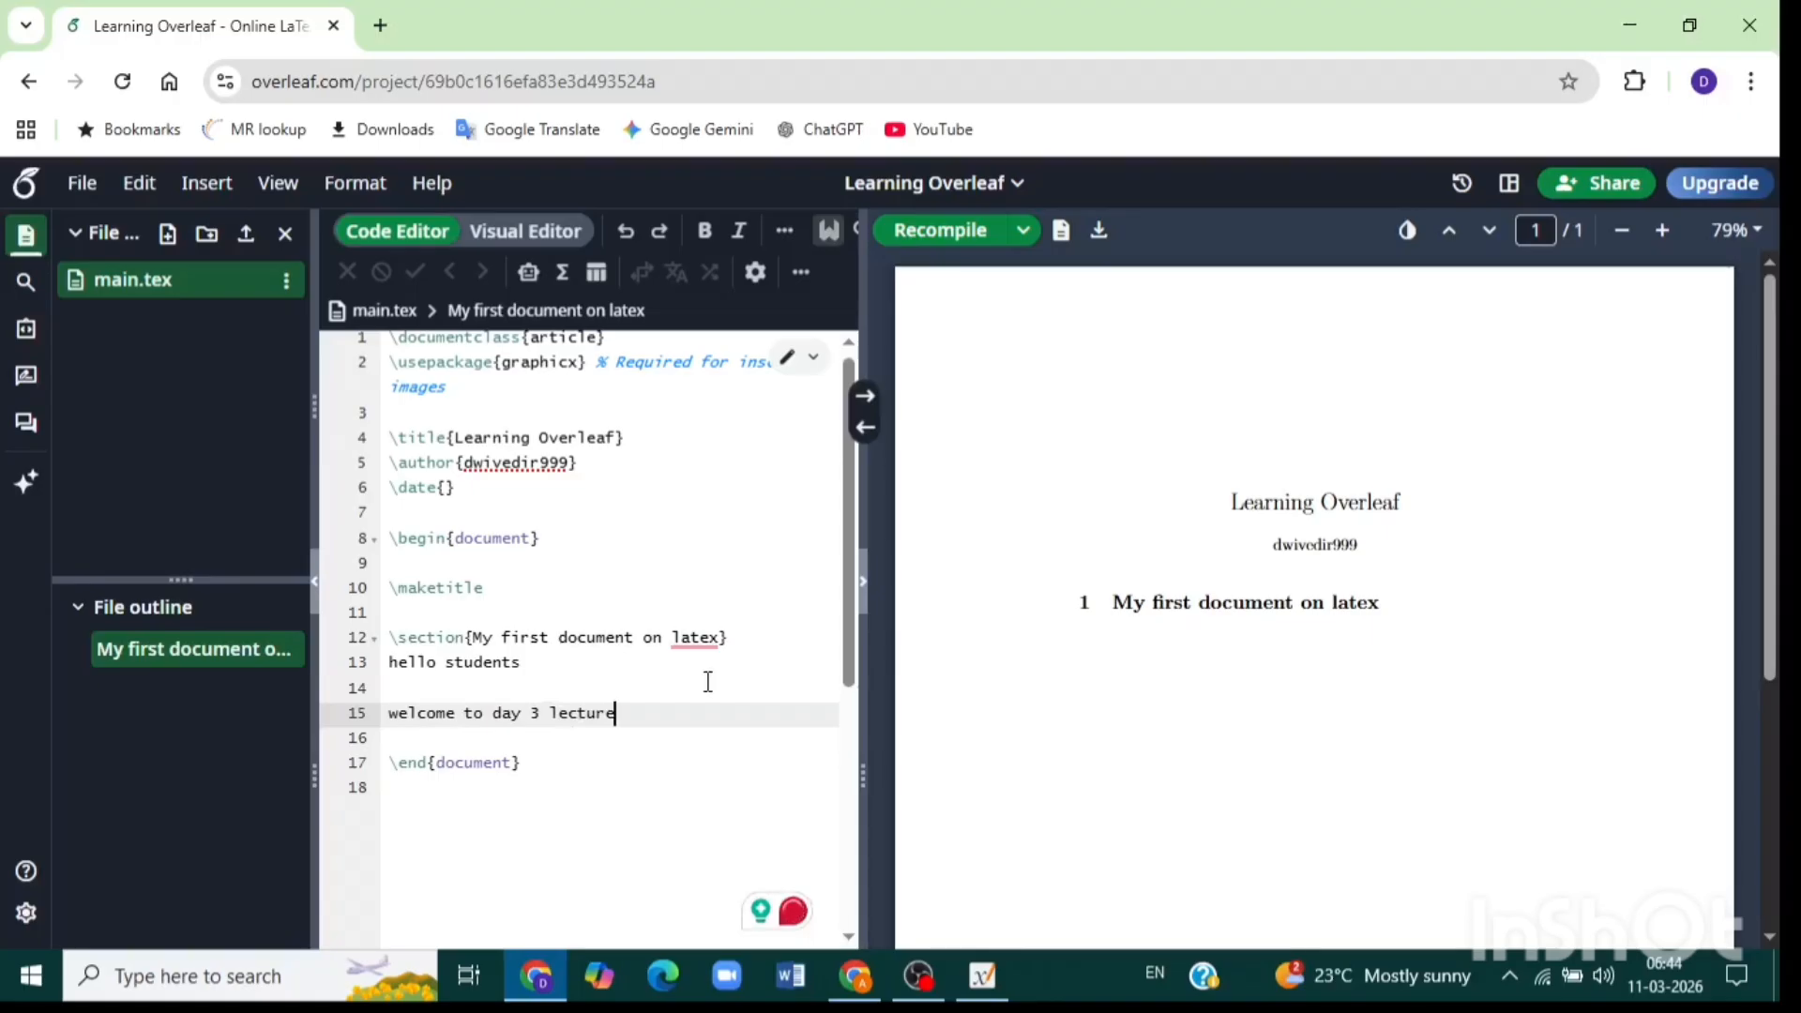
{"action": "type", "text": " on "}
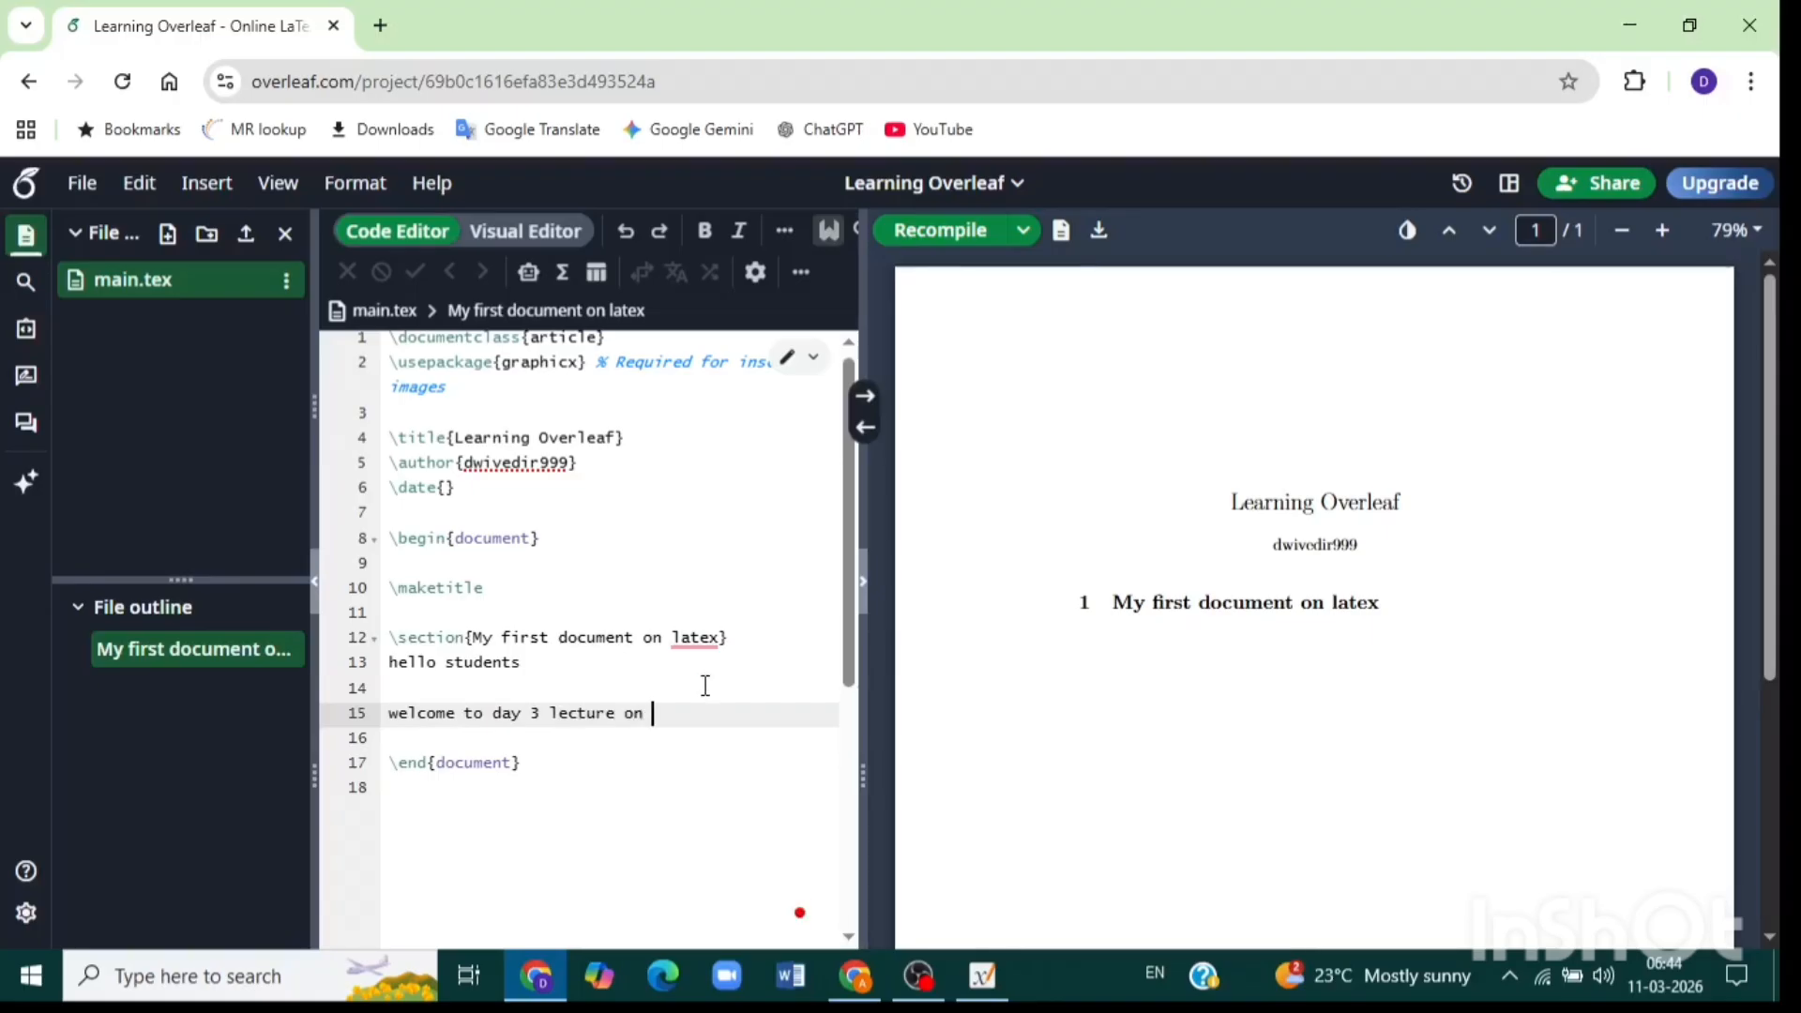
{"action": "type", "text": "overleaf"}
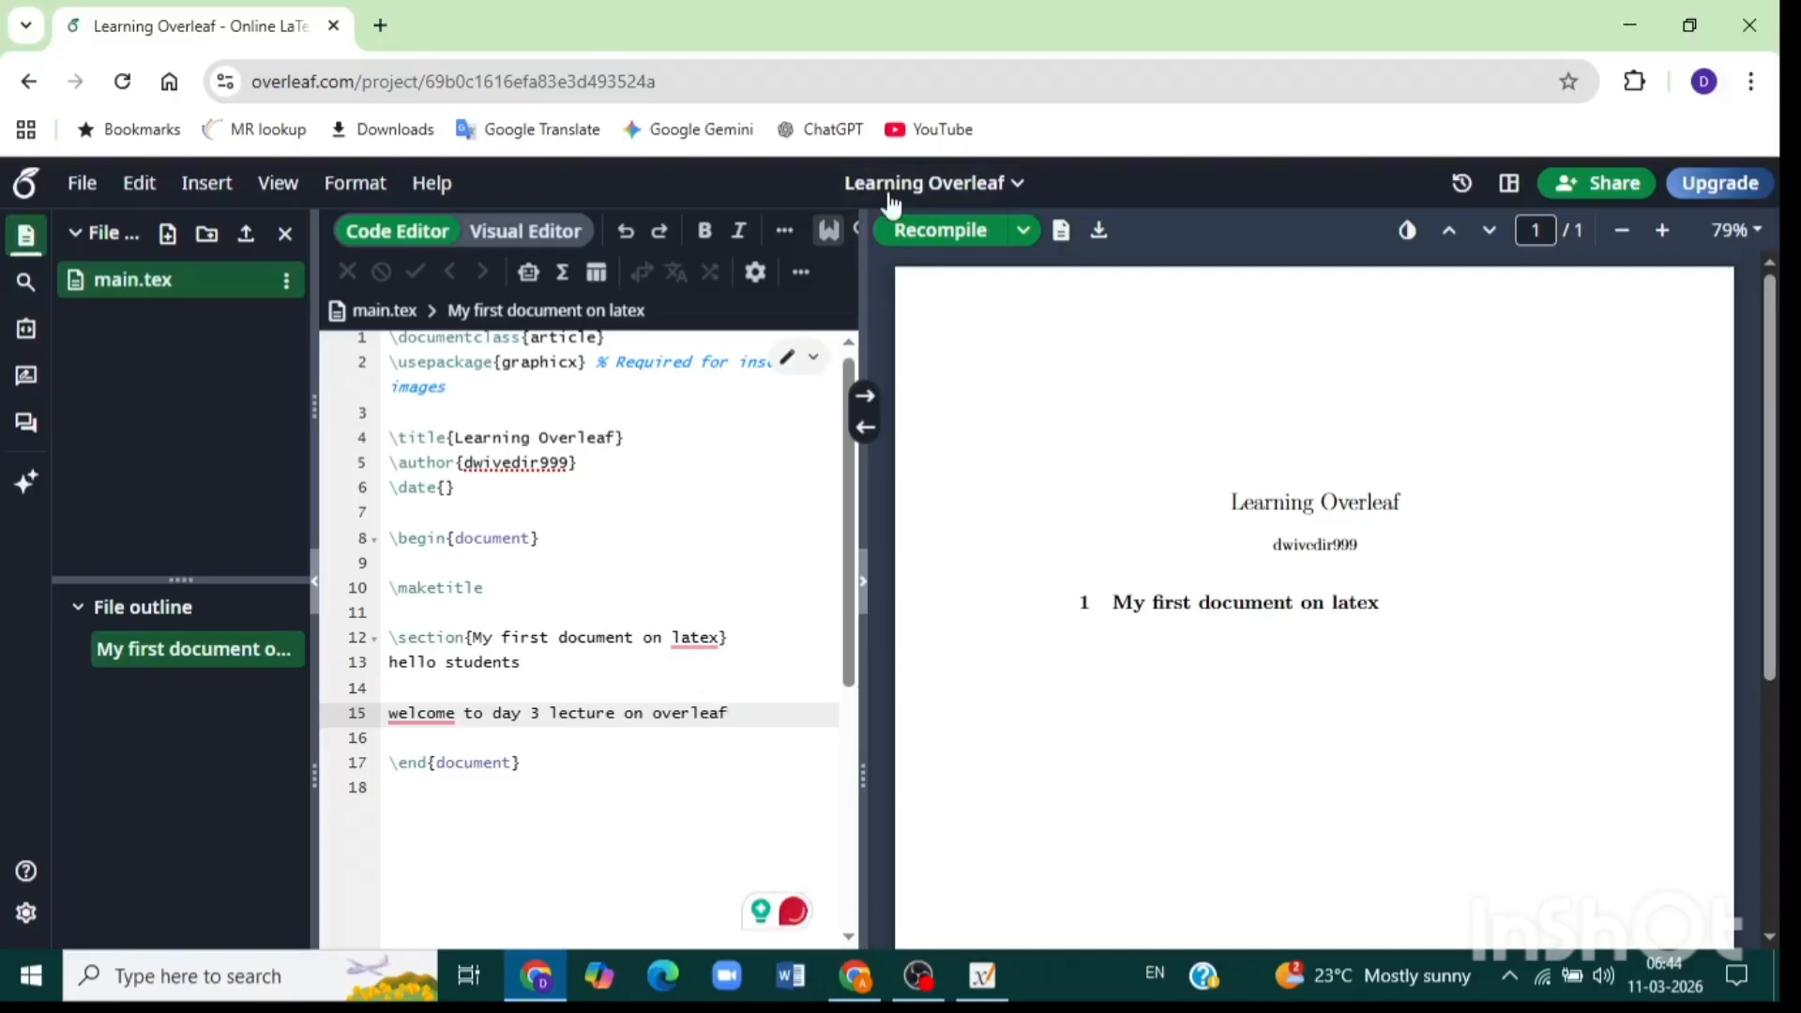
Recompile, then accept Grammarly fixes capitalizing 'Welcome' and changing 'latex' to 'LaTeX'.
{"action": "left_click", "coordinate": [909, 234]}
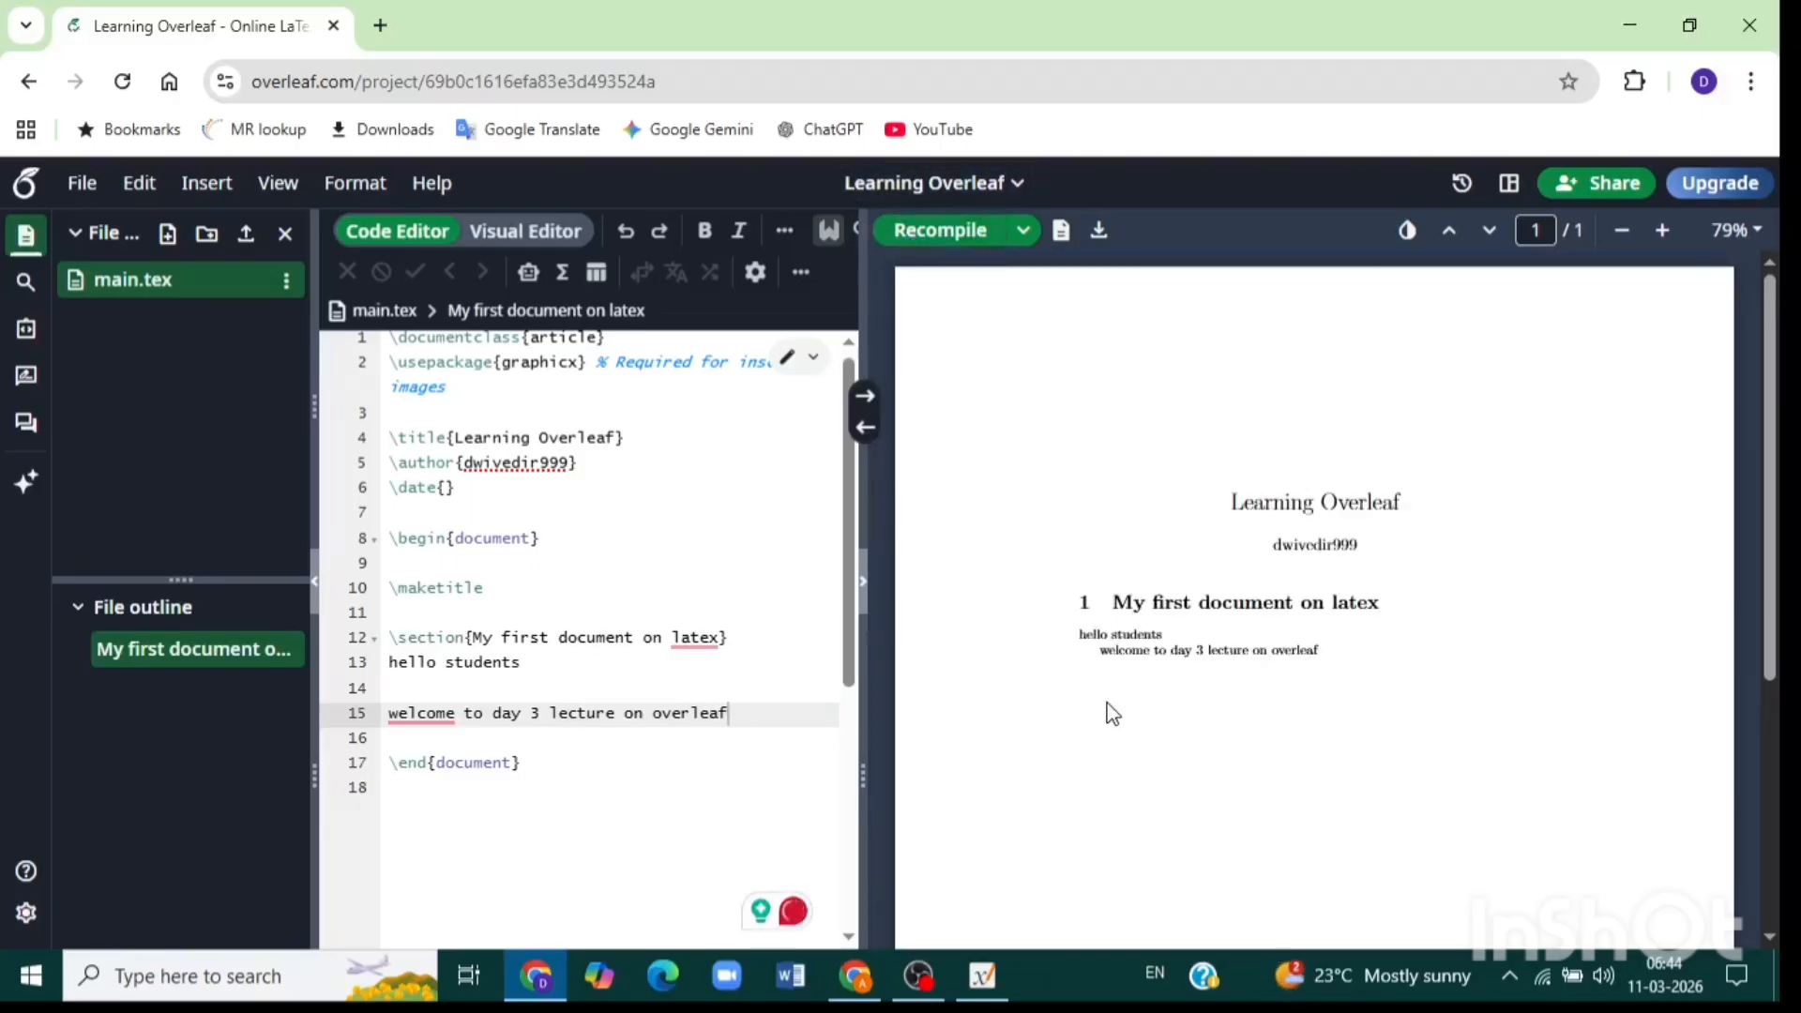
{"action": "mouse_move", "coordinate": [427, 715]}
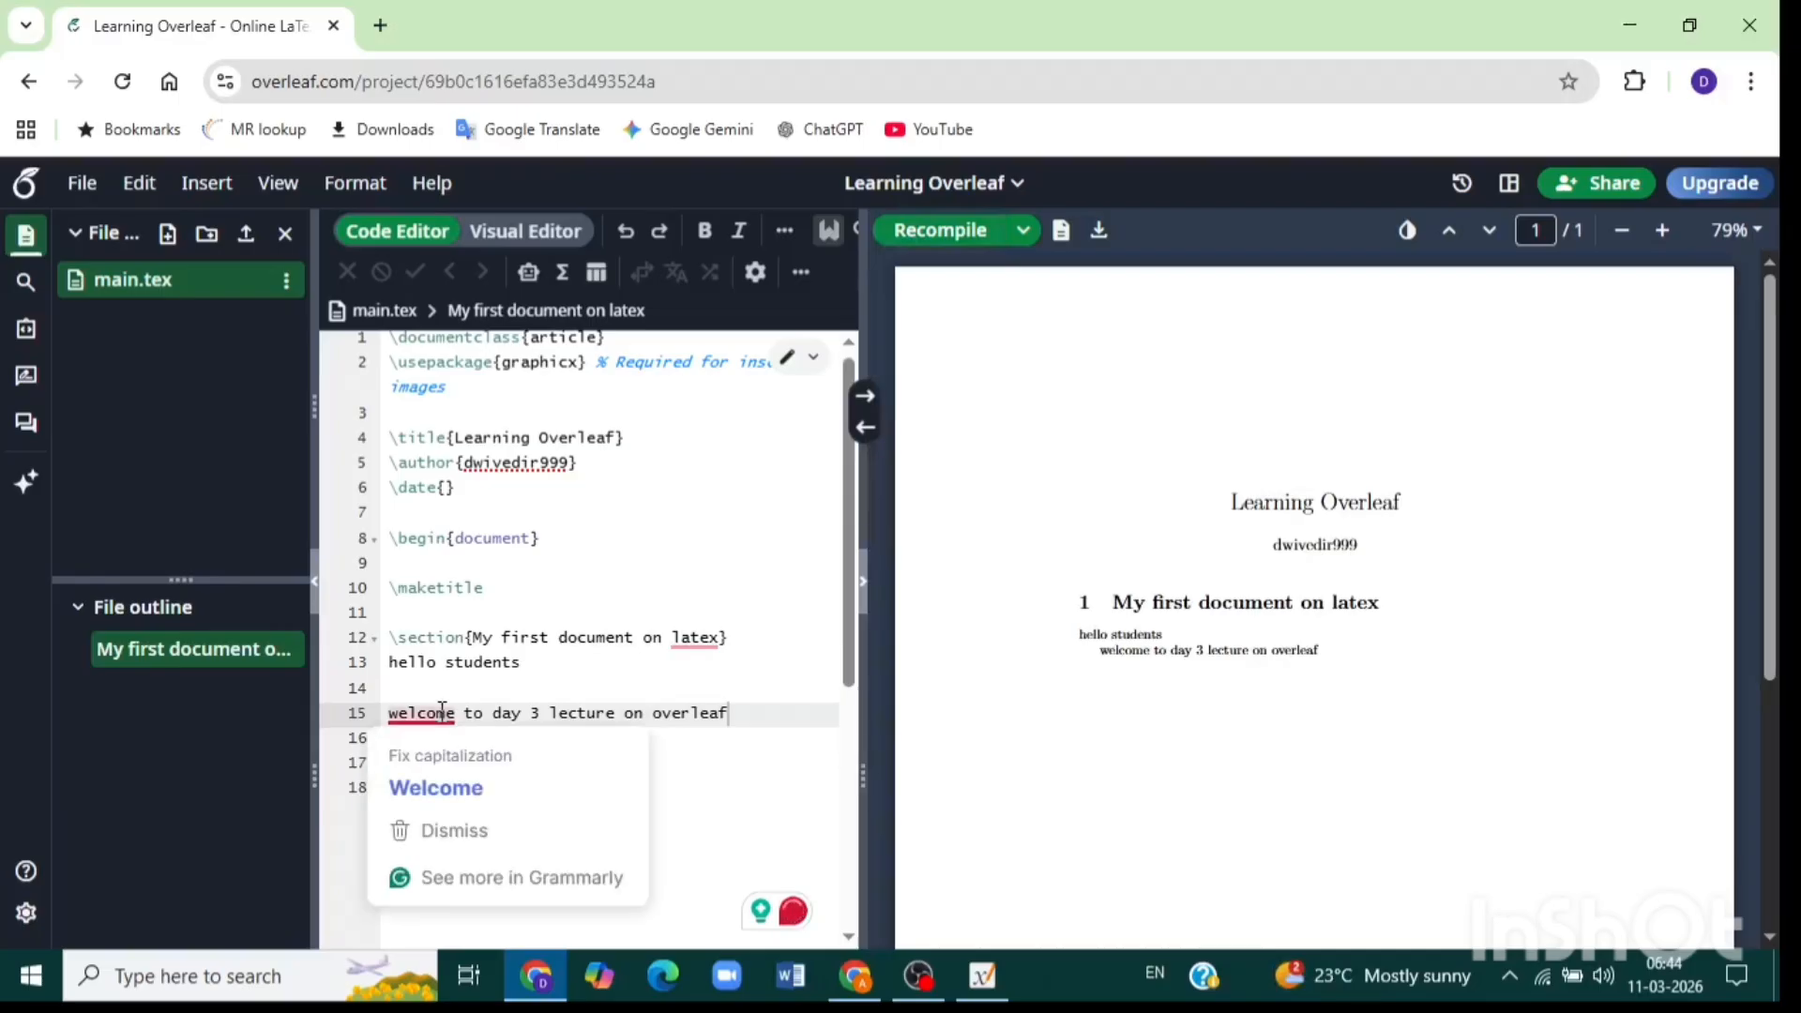
{"action": "left_click", "coordinate": [427, 788]}
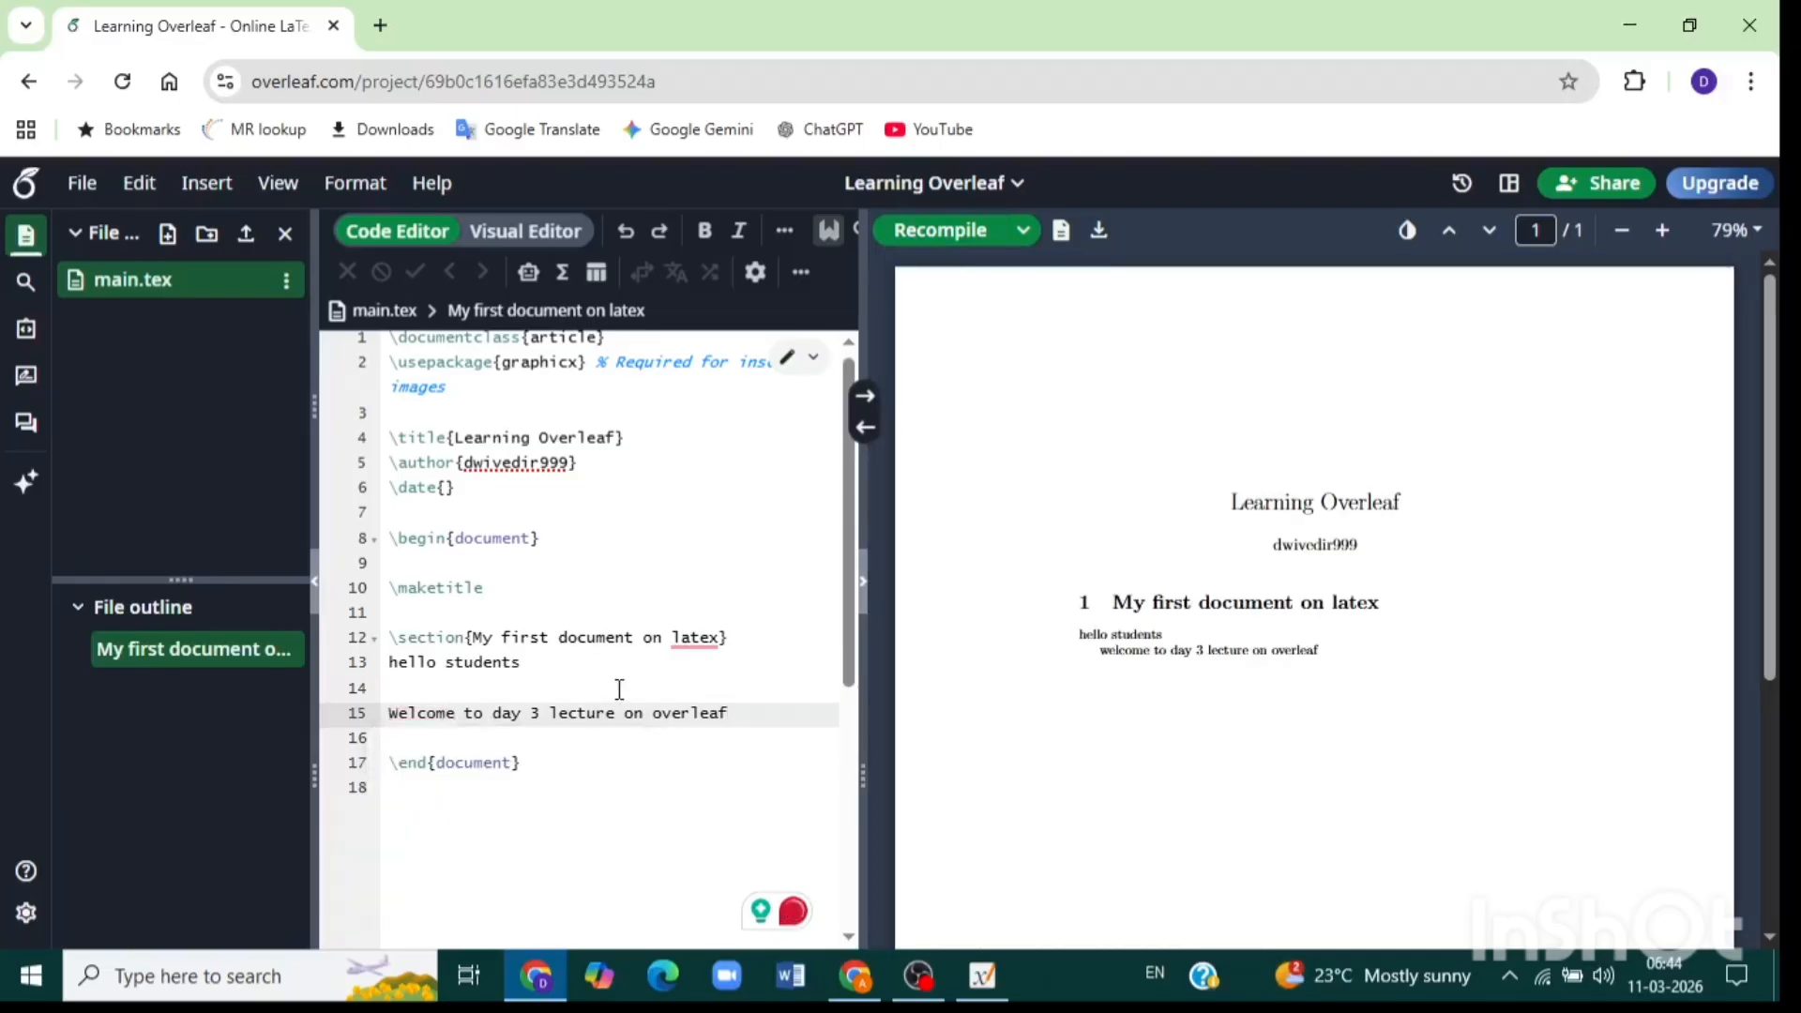
{"action": "mouse_move", "coordinate": [693, 646]}
{"action": "left_click", "coordinate": [700, 709]}
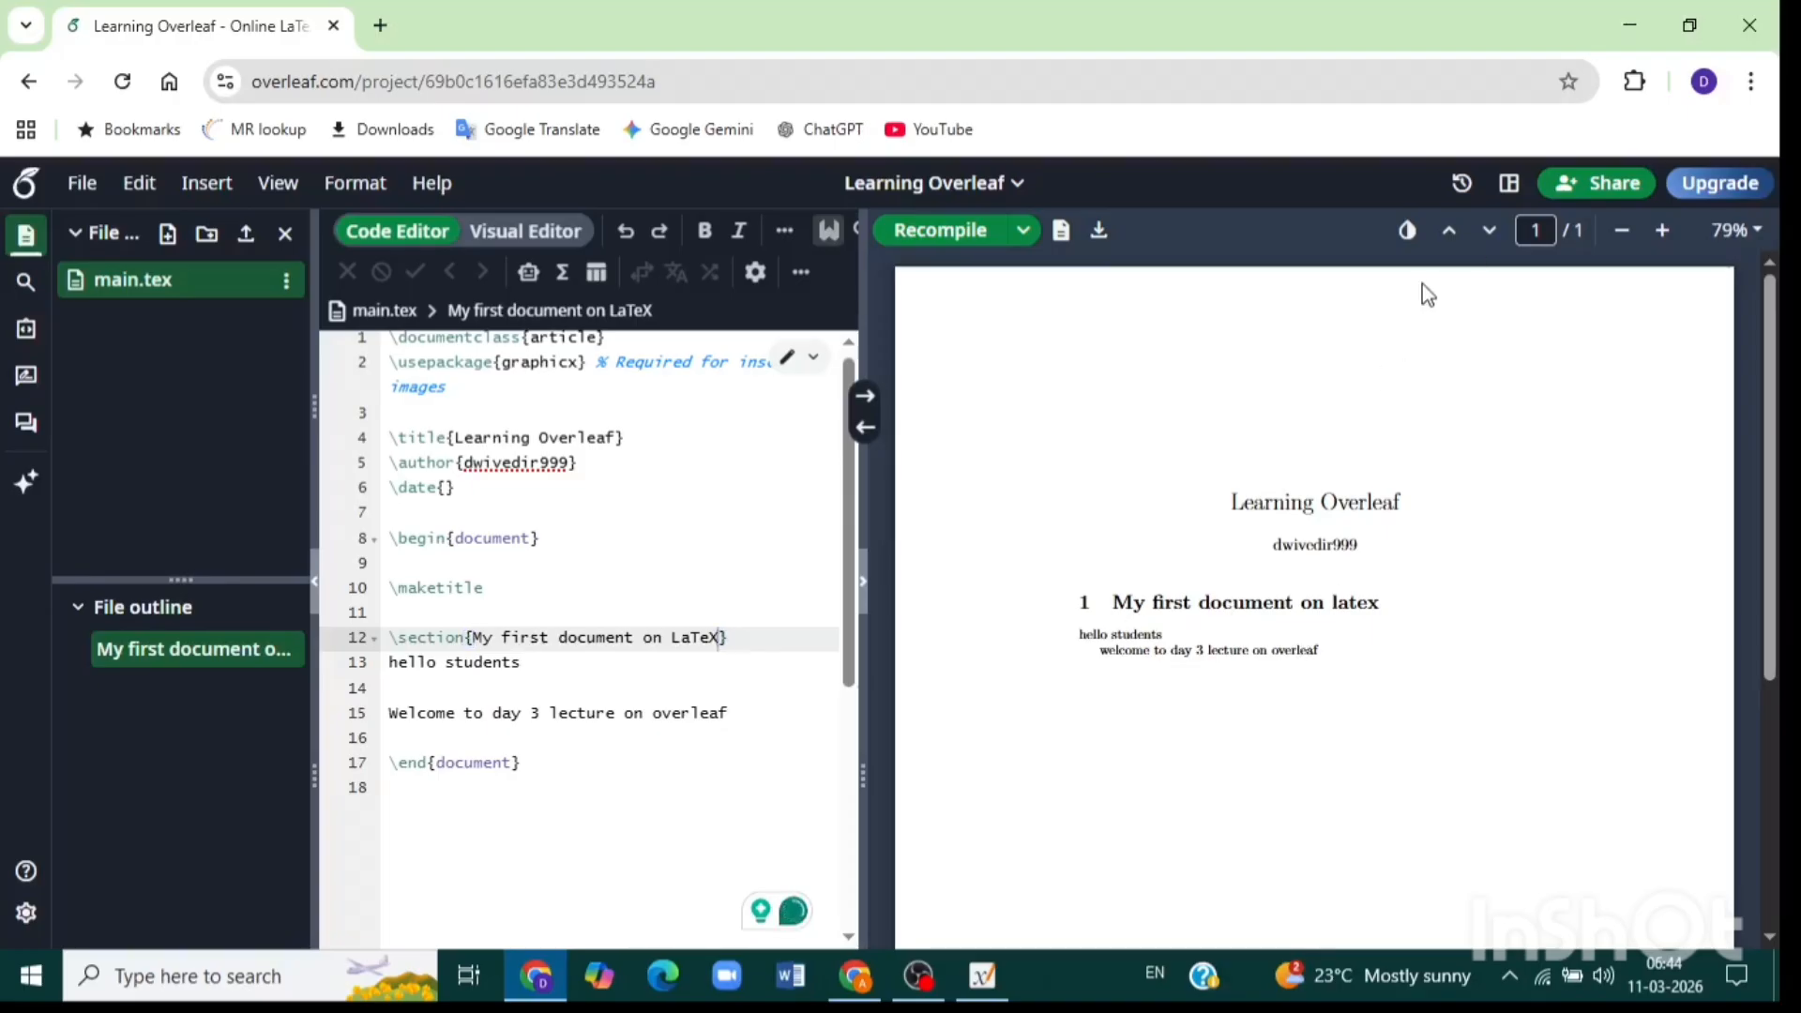
Share the project with the collaborator's e-mail address as an Editor, then close the dialog.
{"action": "left_click", "coordinate": [1607, 193]}
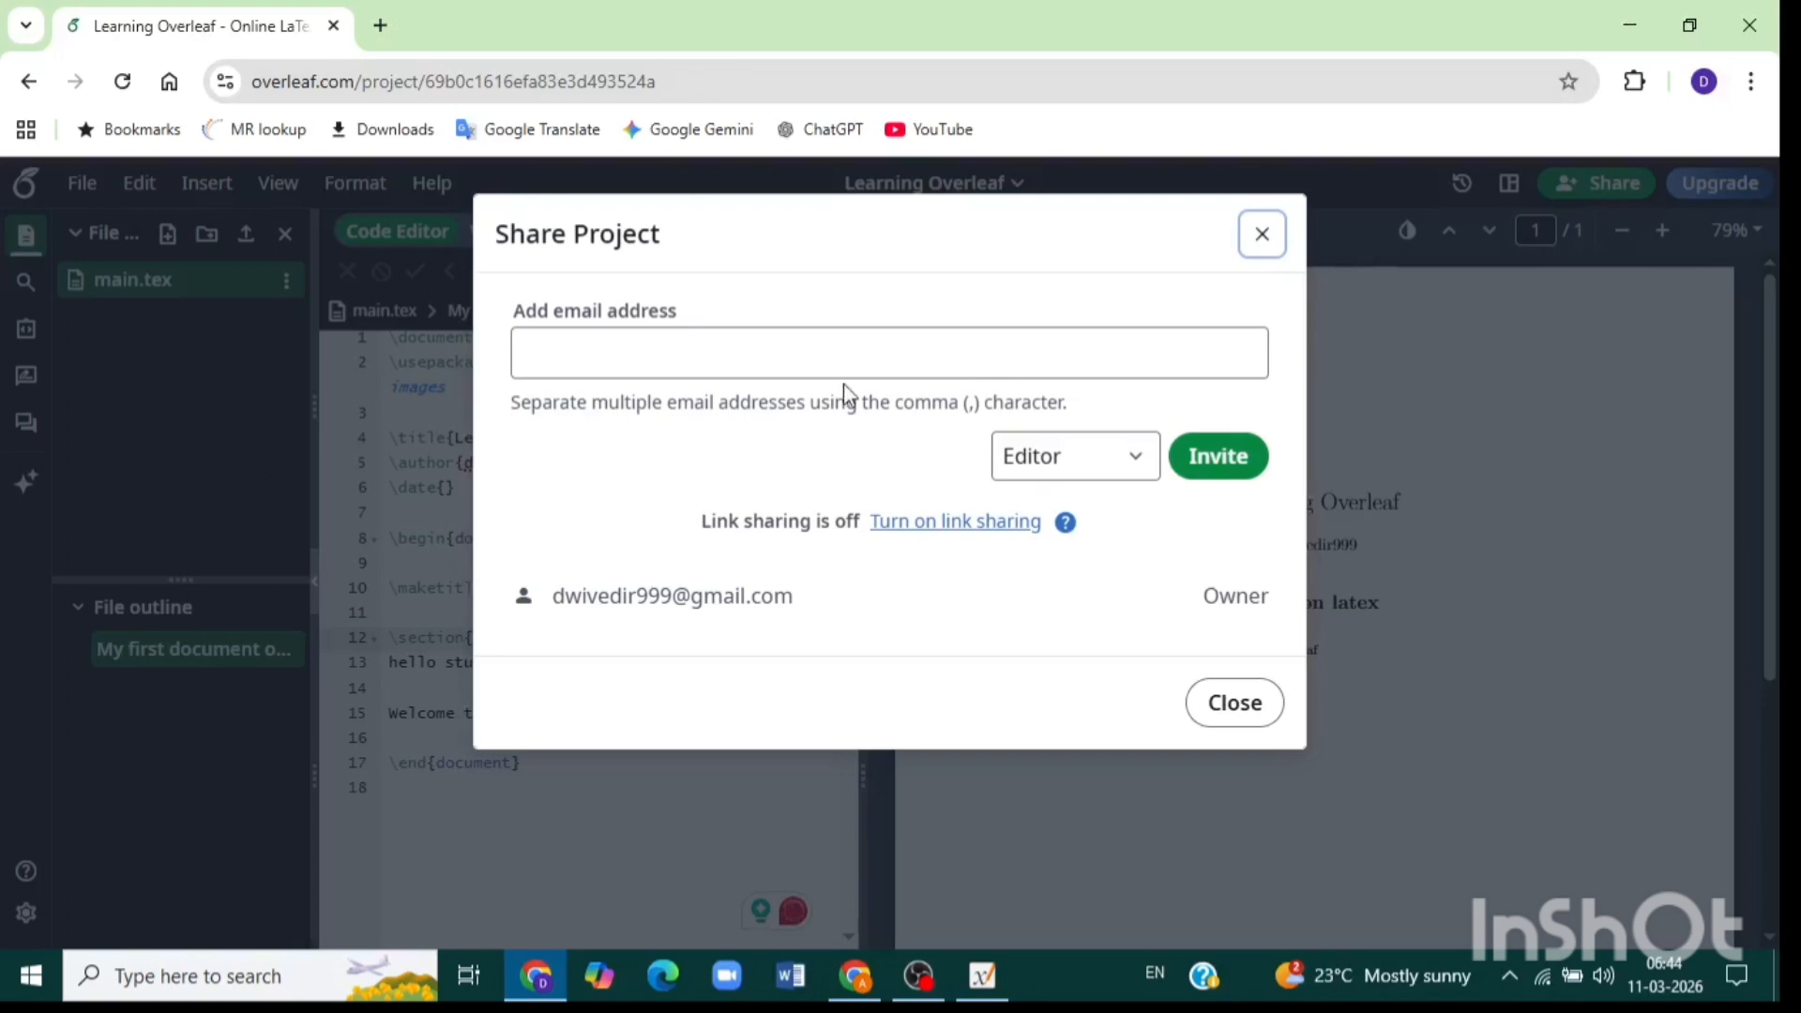
{"action": "left_click", "coordinate": [777, 358]}
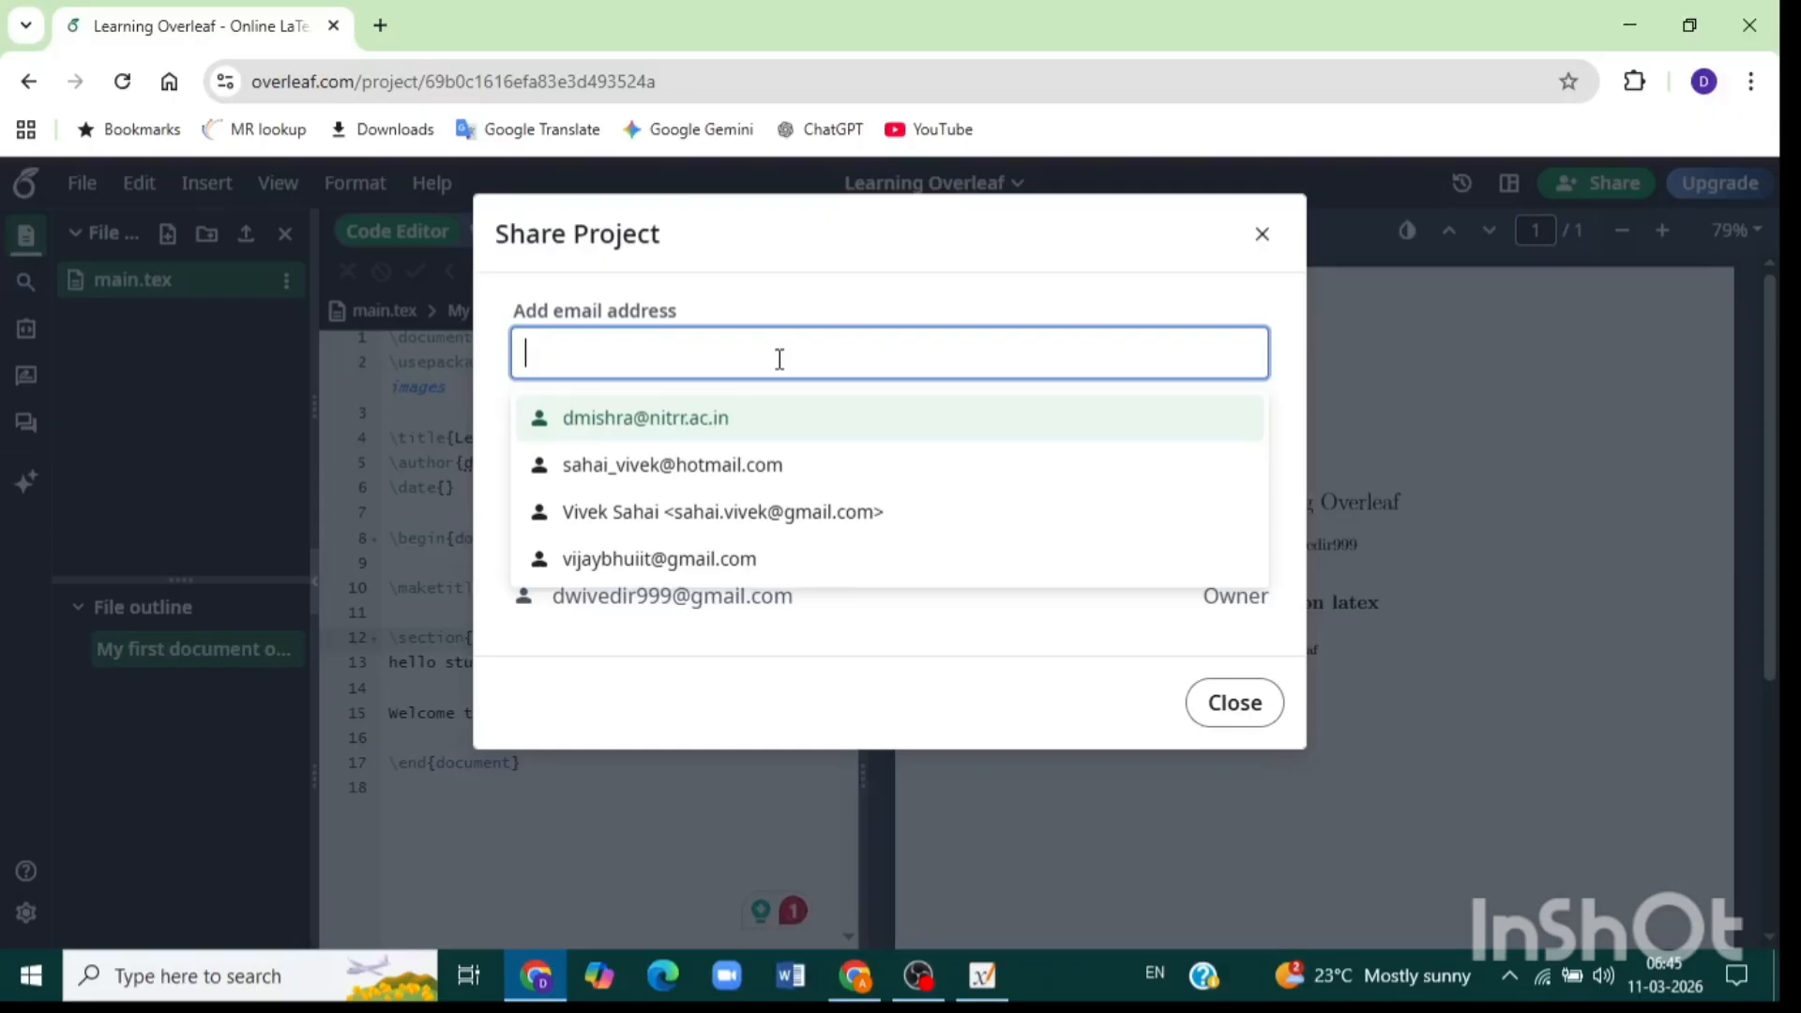
{"action": "type", "text": "anuja"}
{"action": "key", "text": "BackSpace"}
{"action": "key", "text": "BackSpace"}
{"action": "key", "text": "BackSpace"}
{"action": "key", "text": "BackSpace"}
{"action": "key", "text": "BackSpace"}
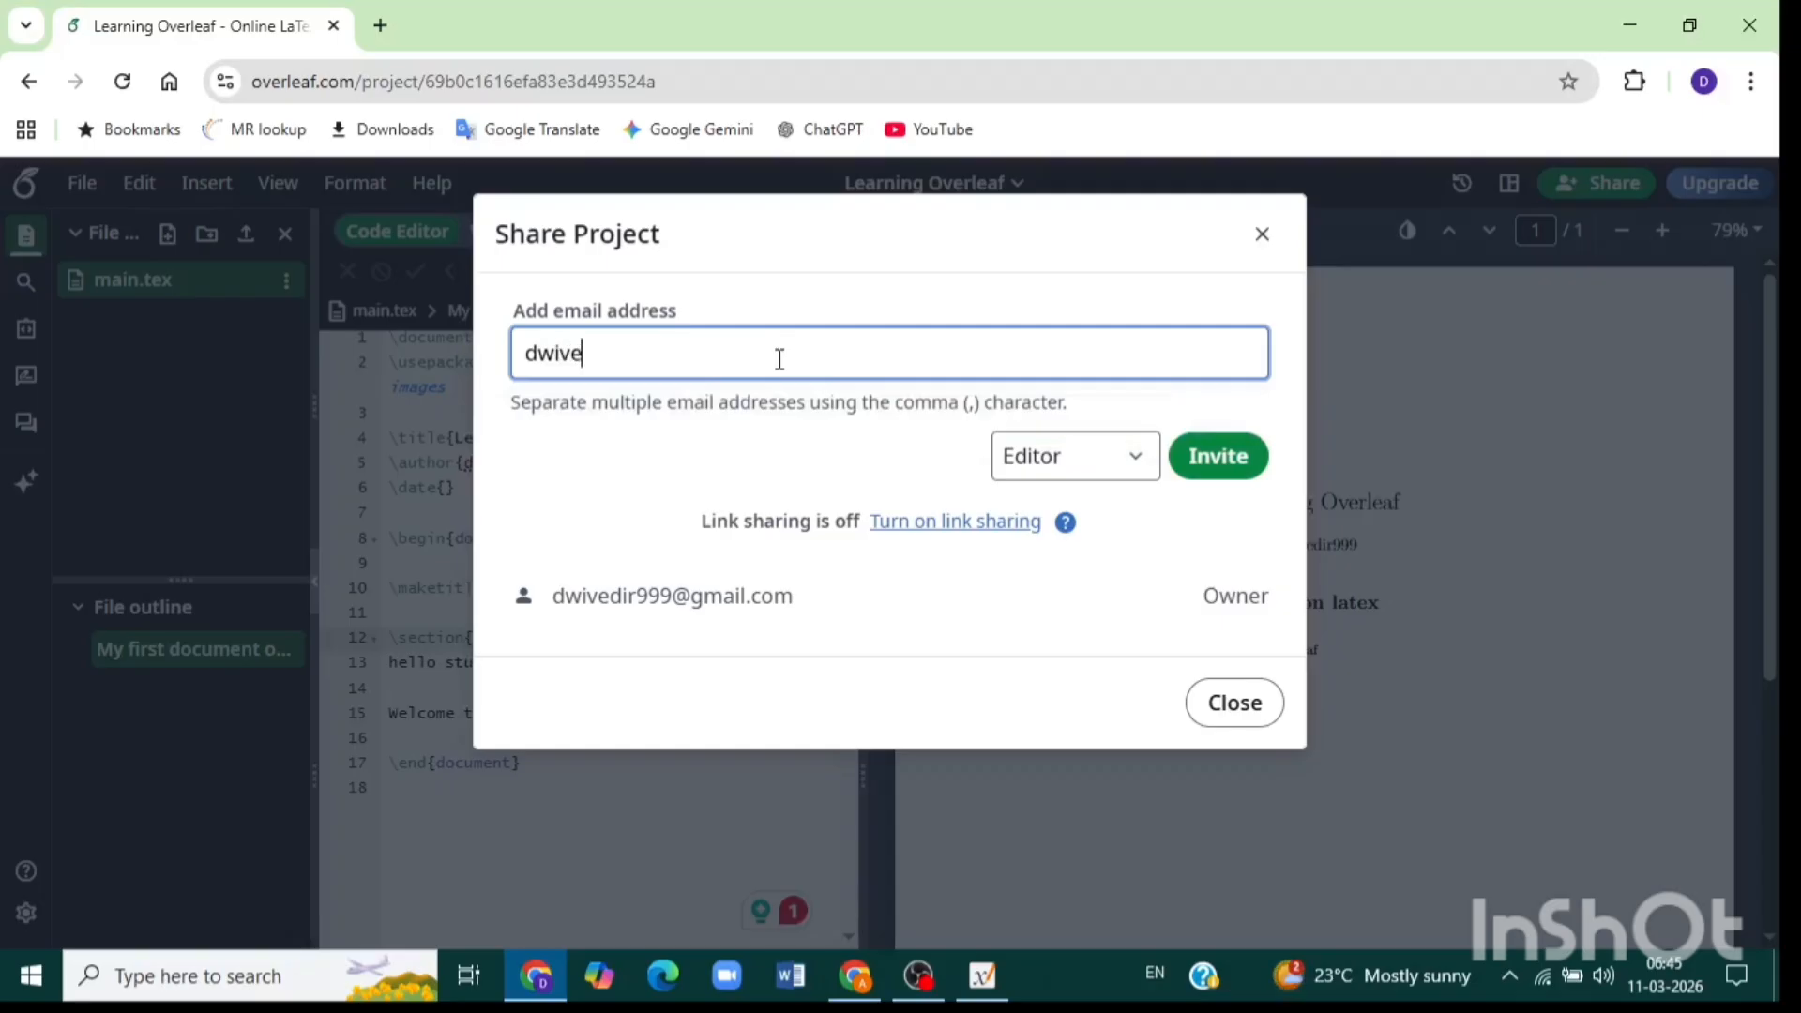
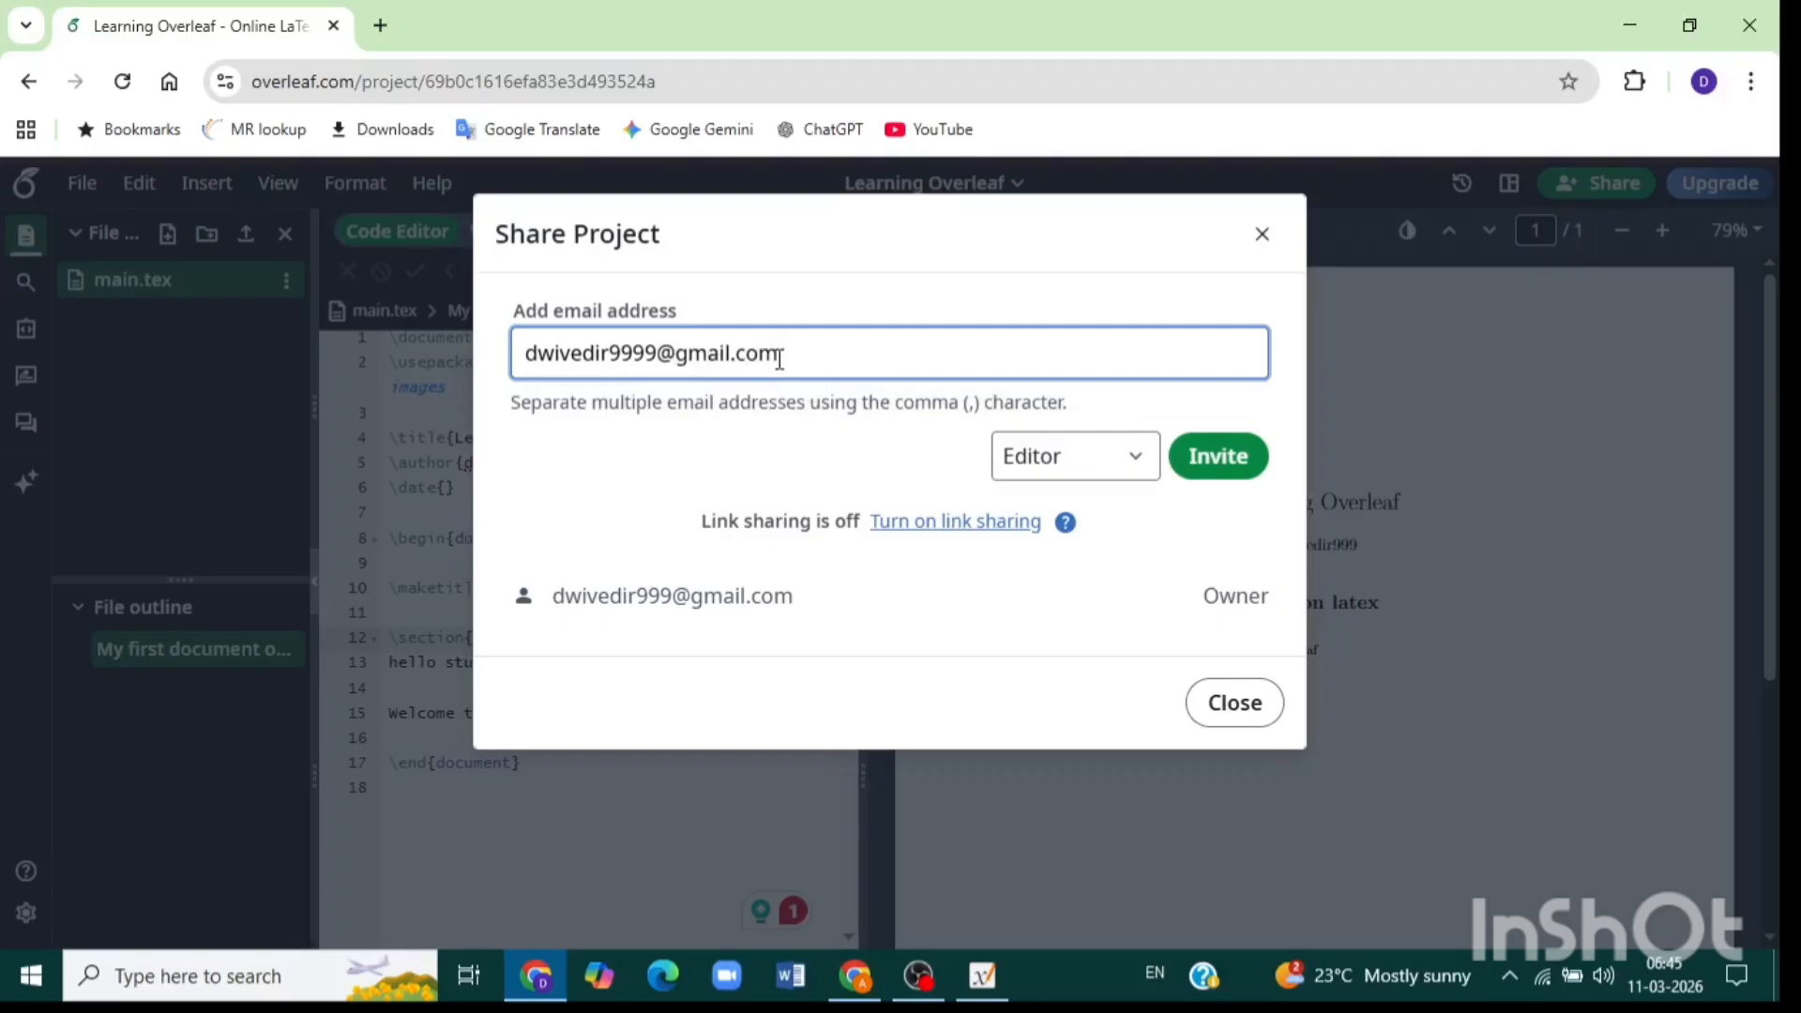
{"action": "left_click", "coordinate": [1134, 462]}
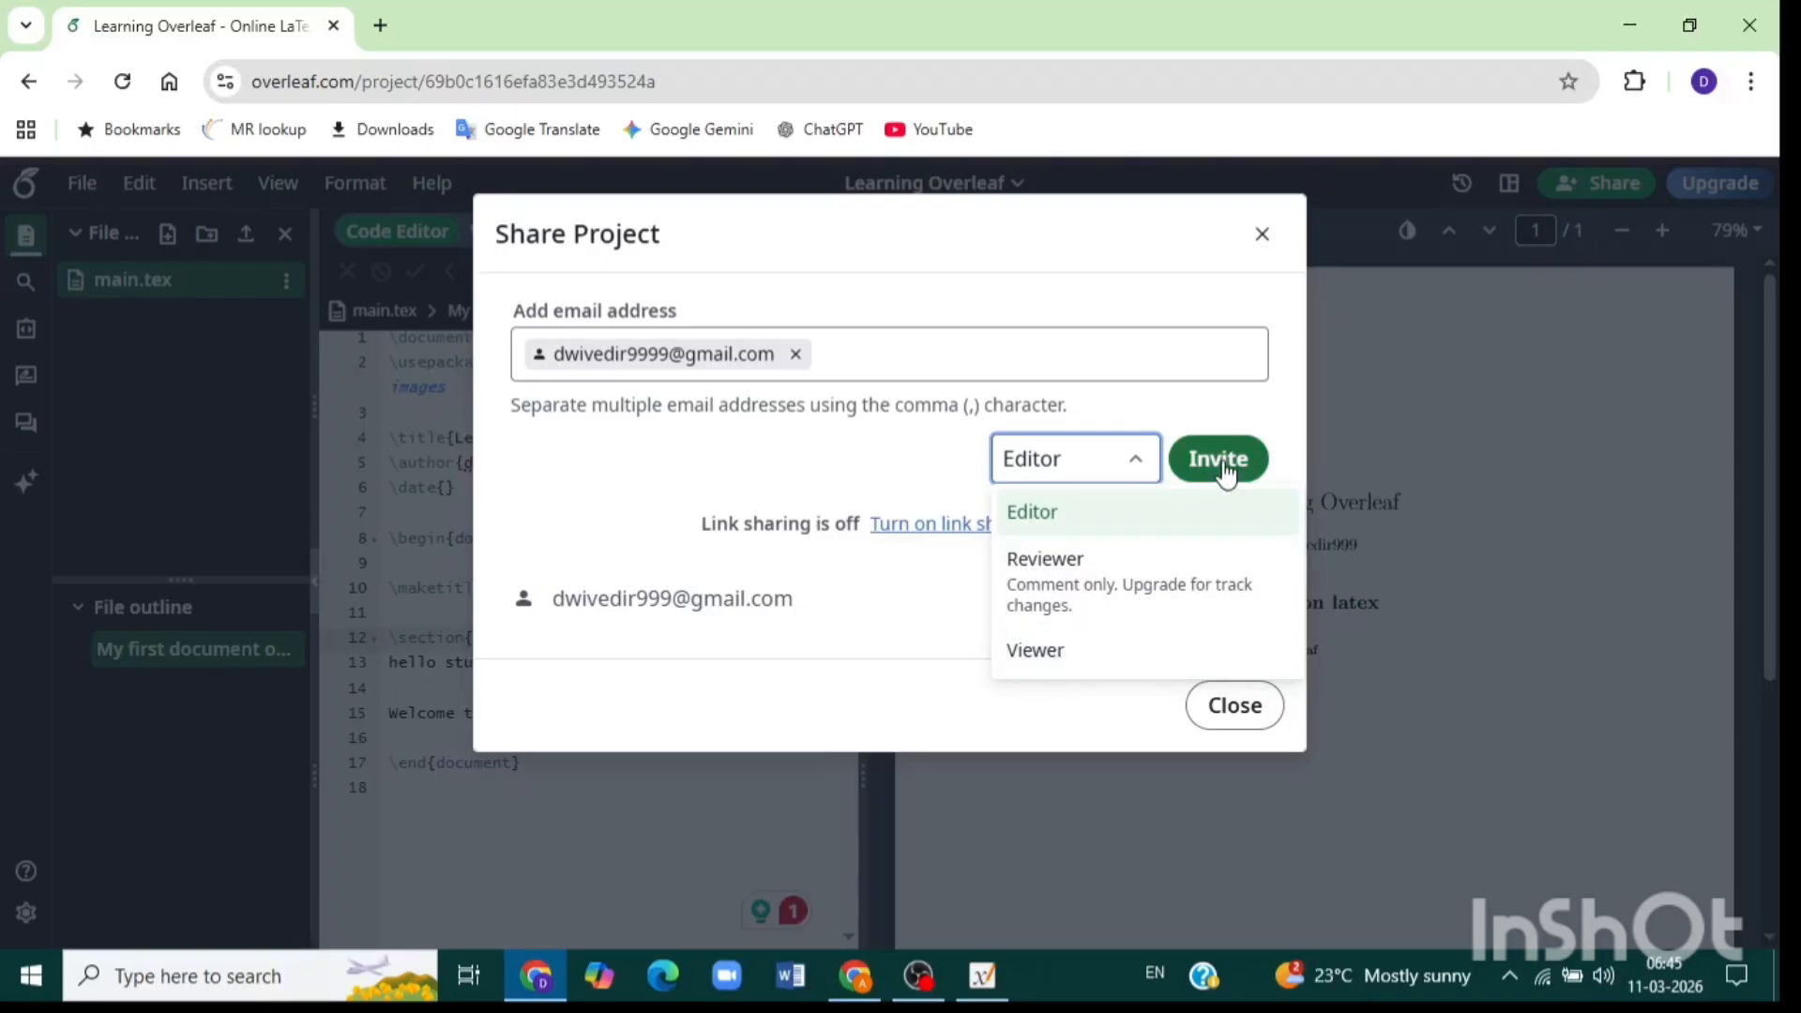
{"action": "left_click", "coordinate": [1240, 715]}
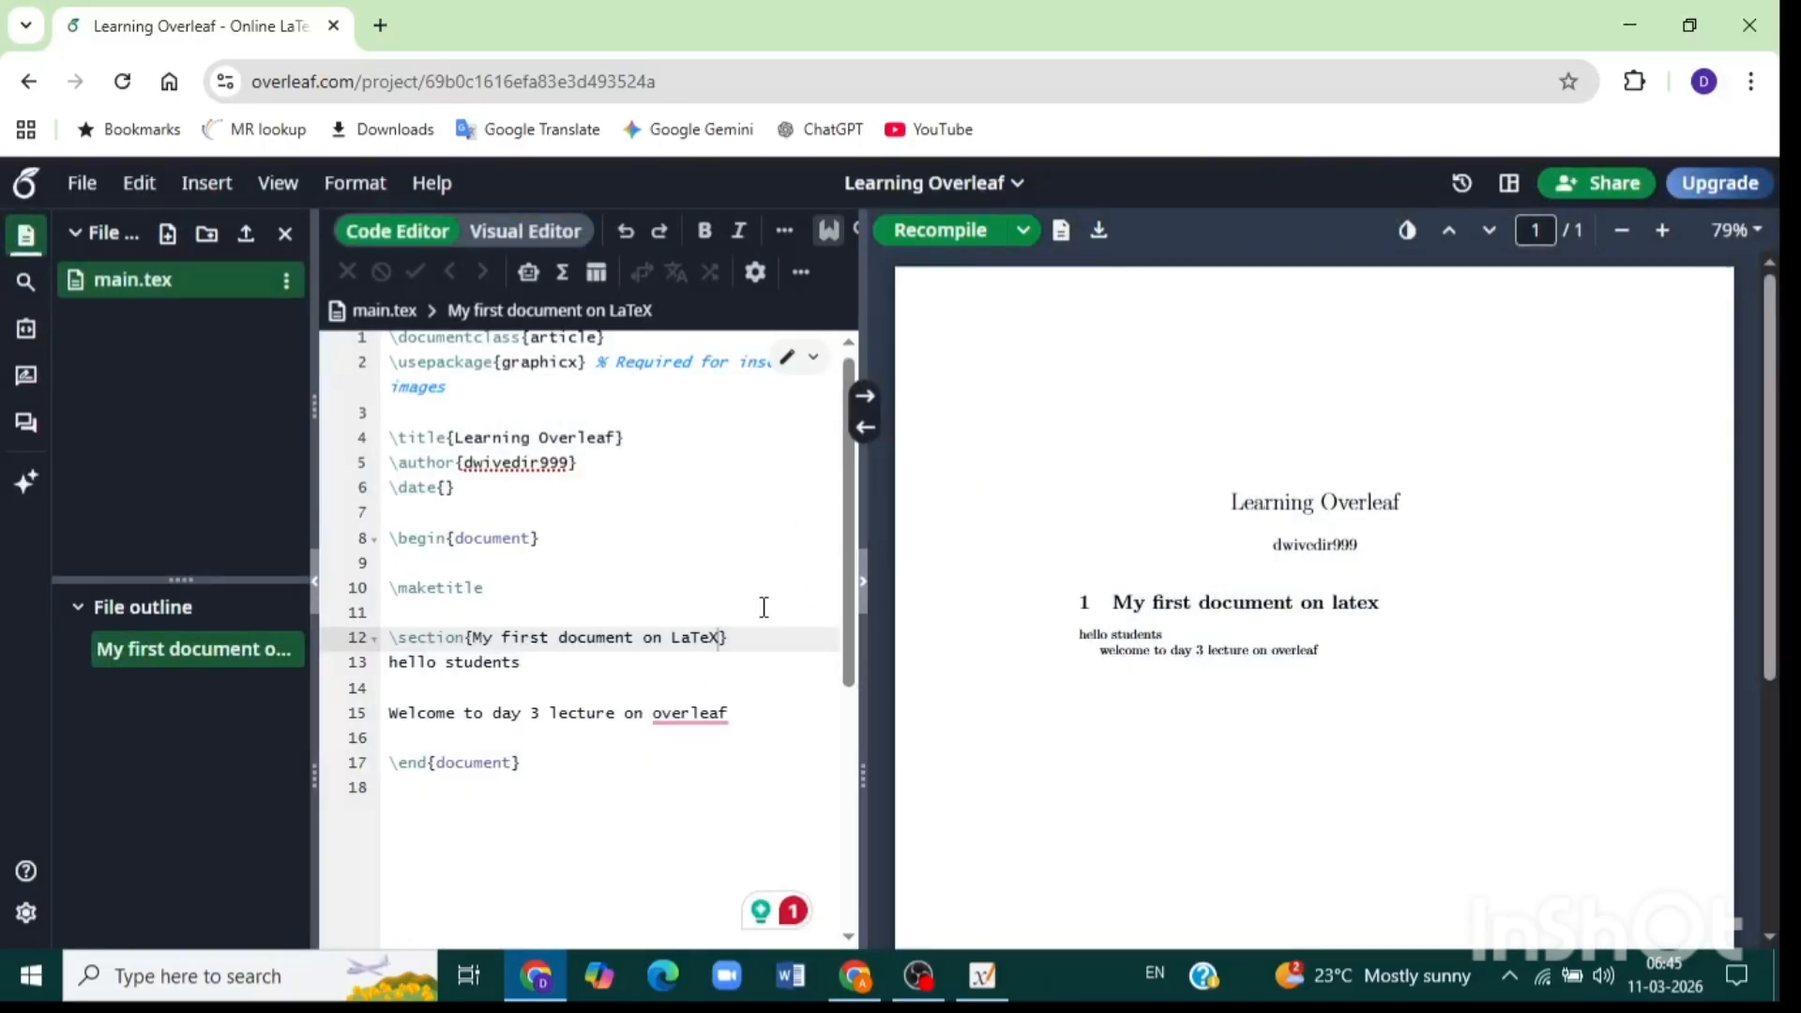